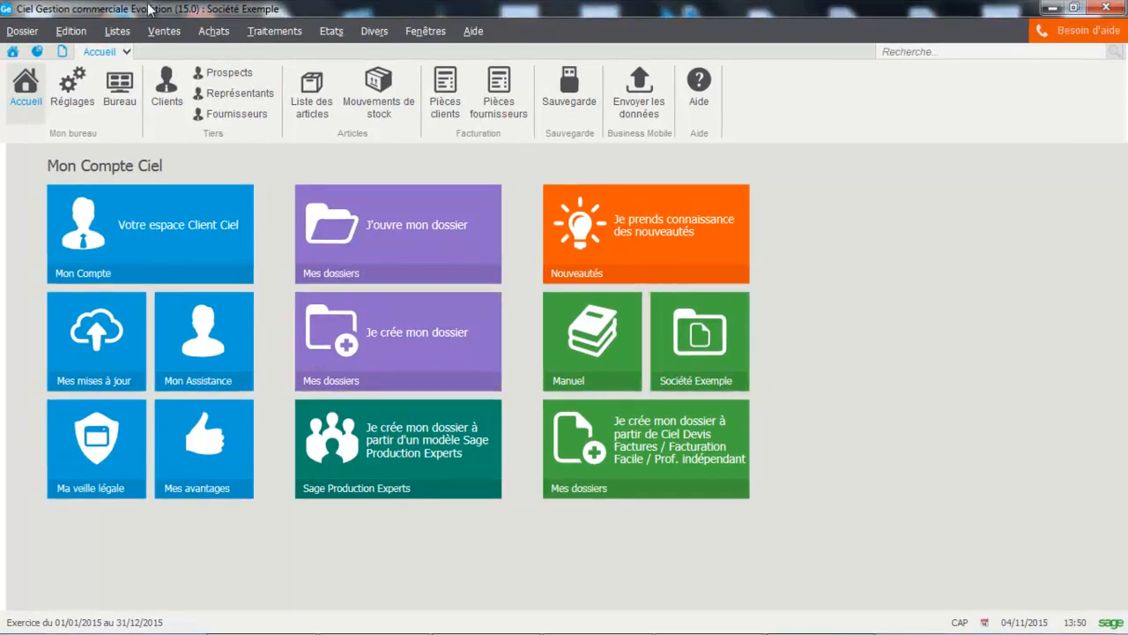
- Open the article record for Imprimante laser couleur (ART0005), check its available stock, and close the record and the article list
click(120, 31)
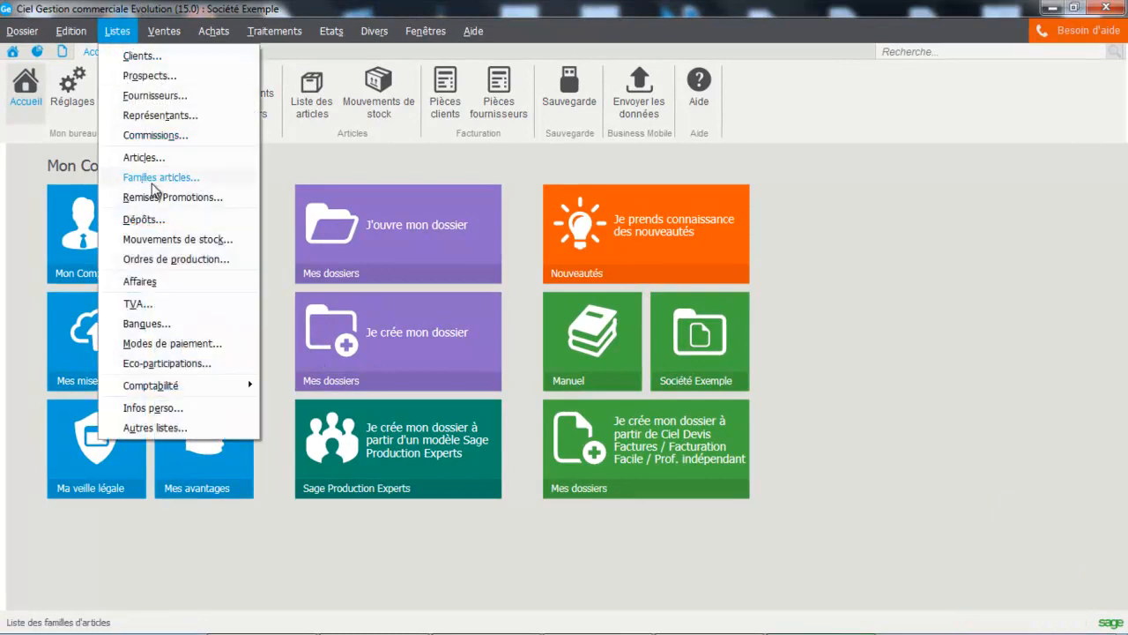
click(144, 158)
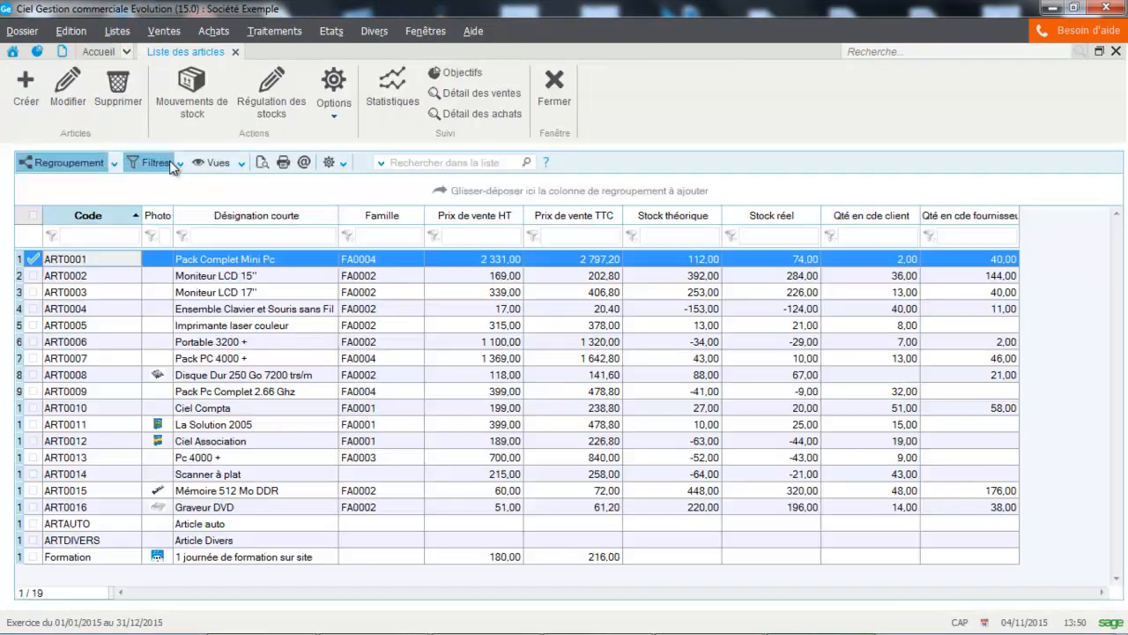
double_click(221, 331)
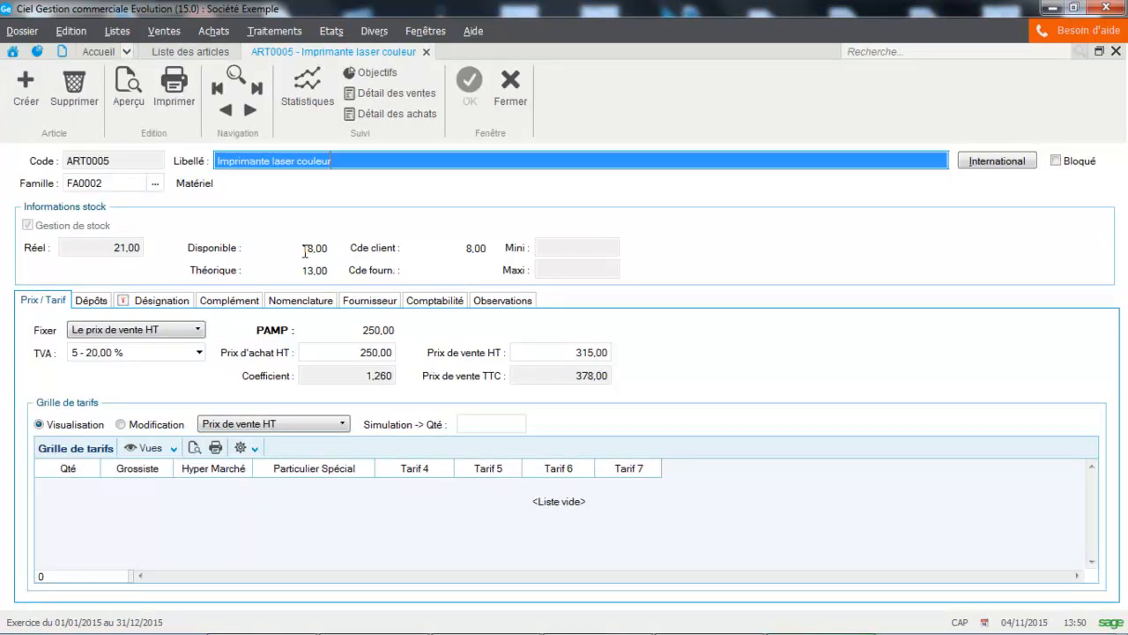
mouse_move(300, 251)
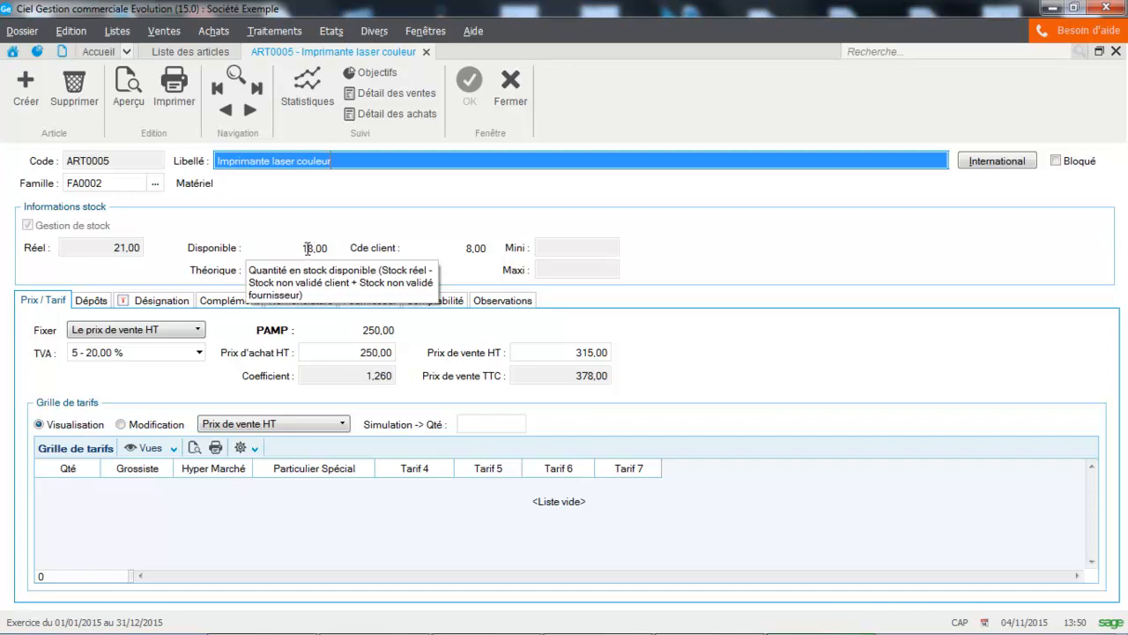
click(508, 104)
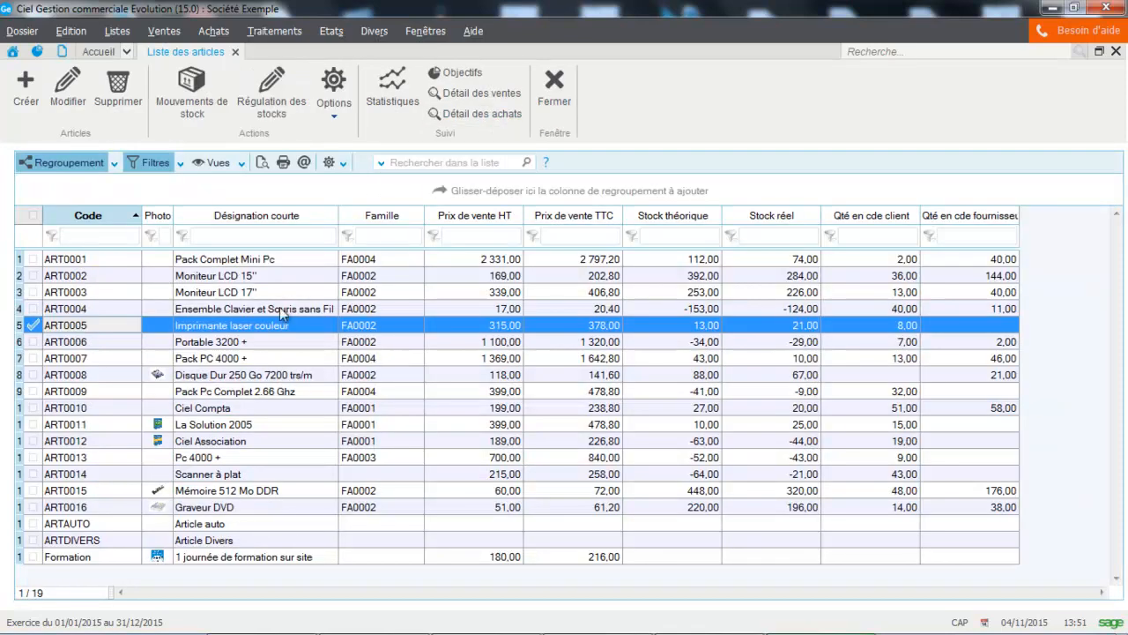
click(552, 94)
- Create a new customer order for the client DEVELOGICIEL
click(152, 32)
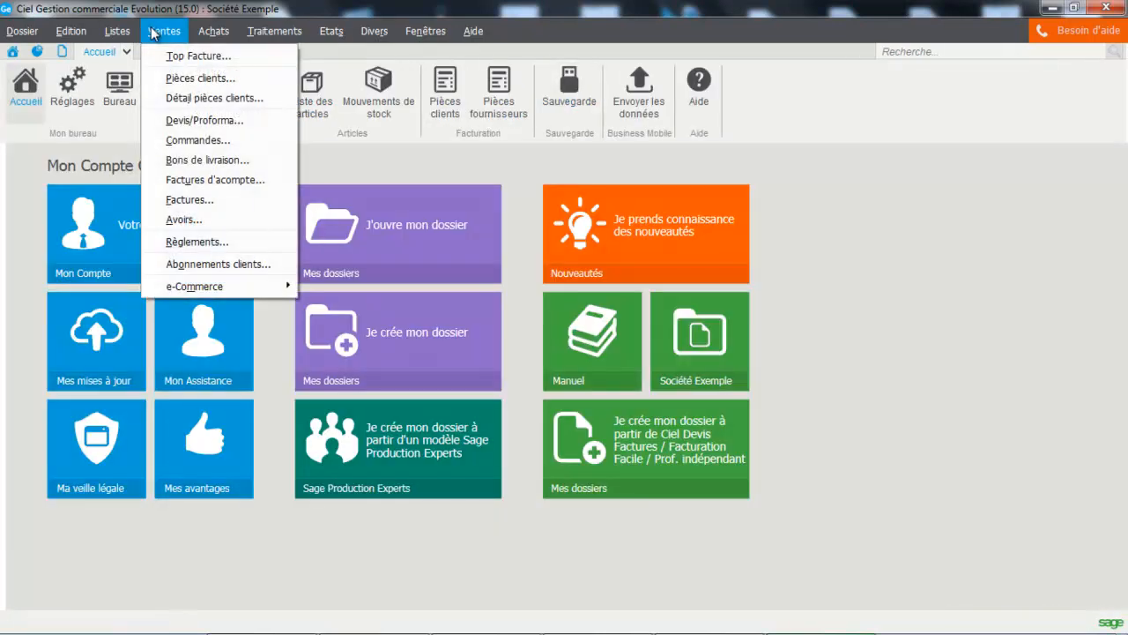
click(164, 138)
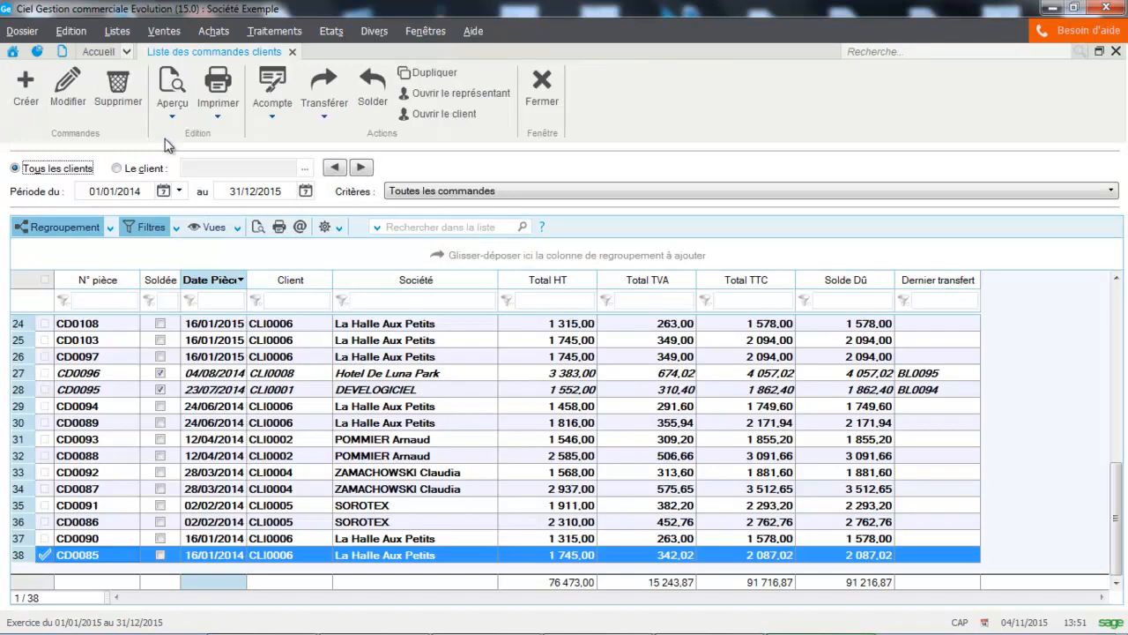
click(23, 86)
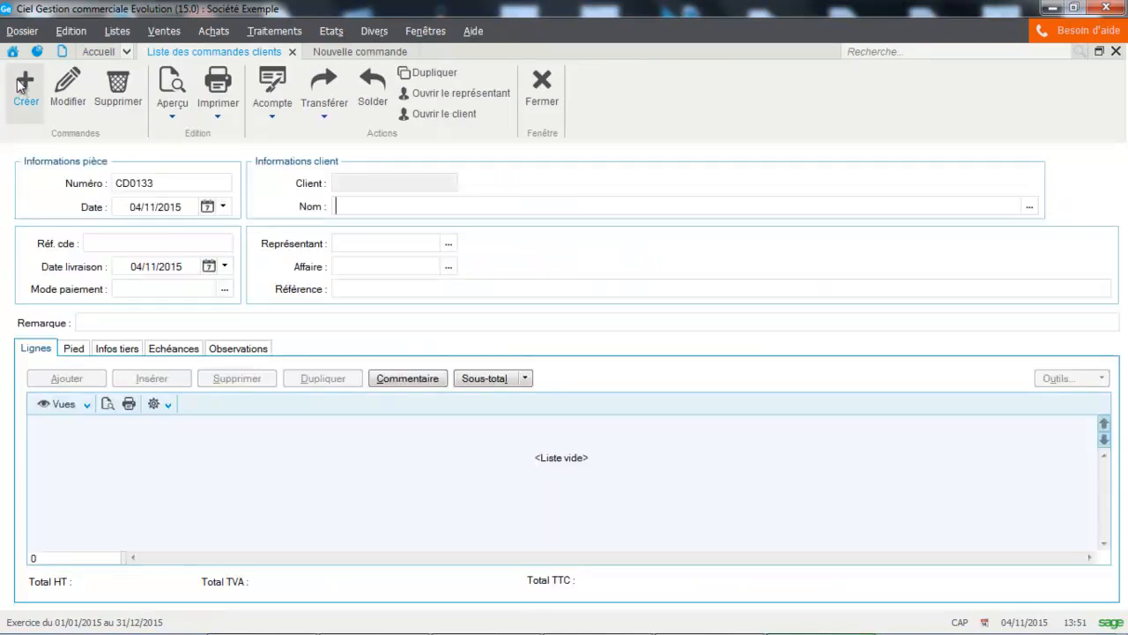
click(362, 316)
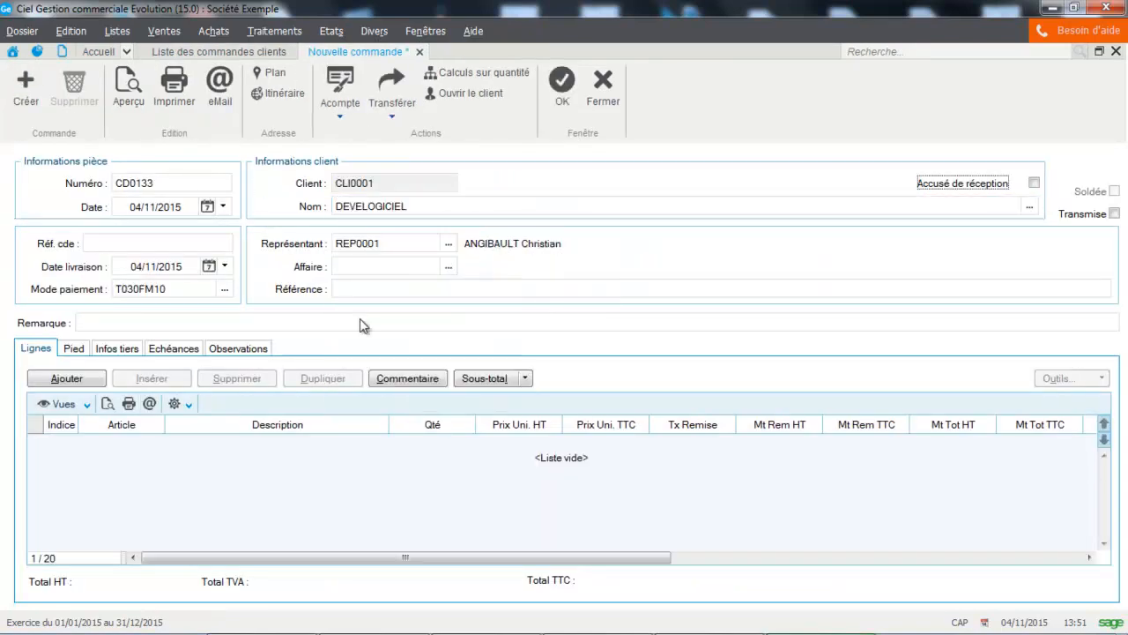
- Add an order line for the article Imprimante laser couleur (ART0005)
click(118, 444)
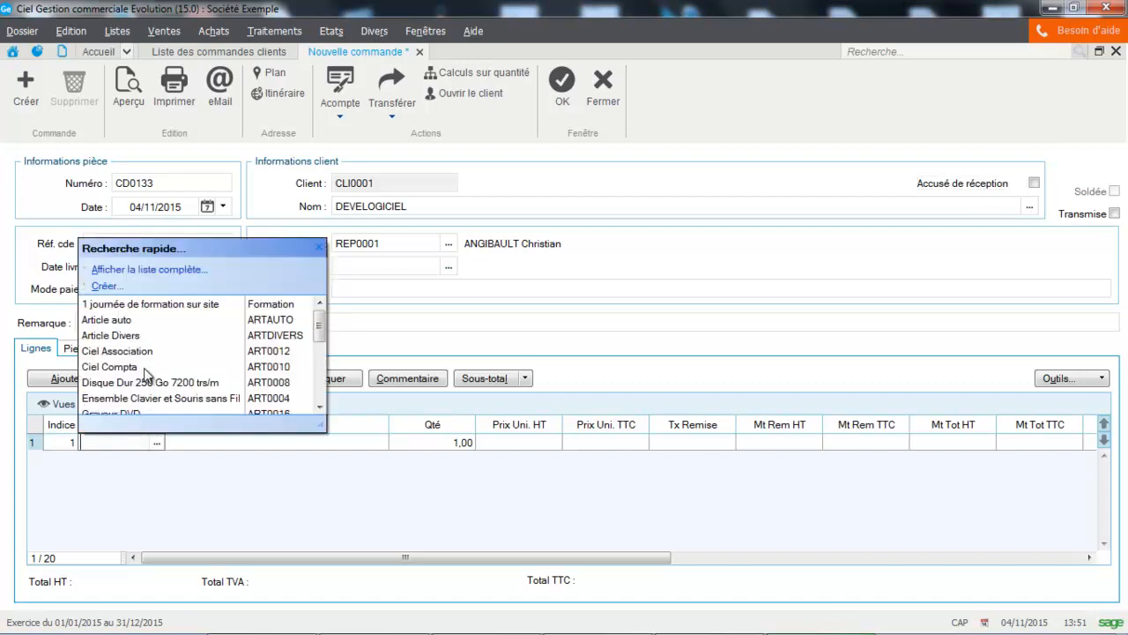
click(322, 408)
click(323, 409)
click(323, 408)
click(323, 408)
click(193, 372)
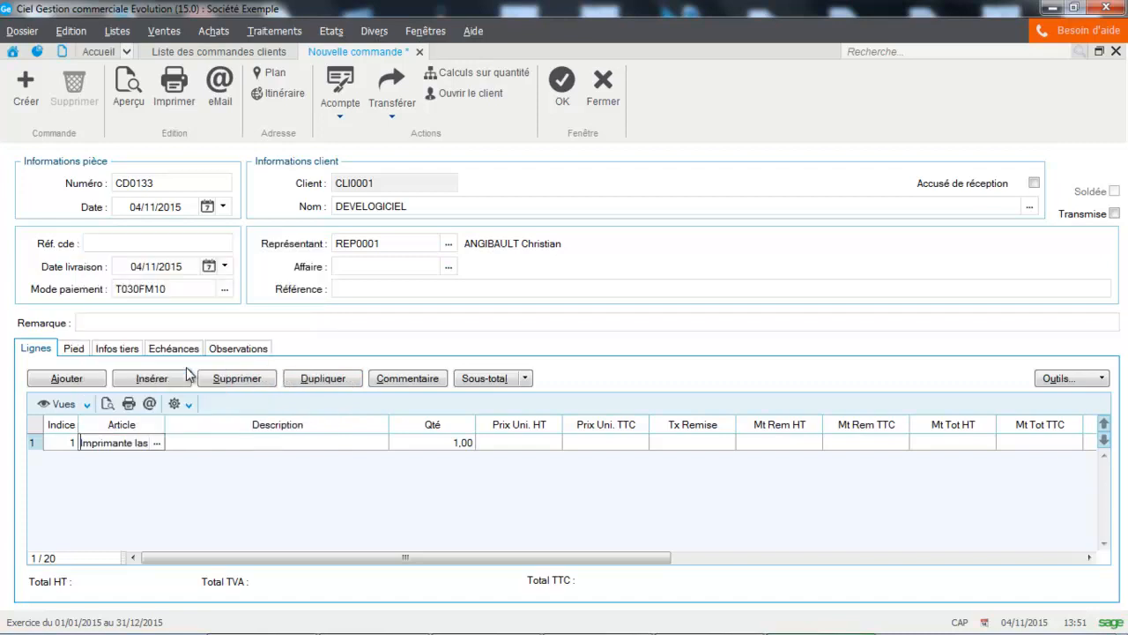
click(365, 441)
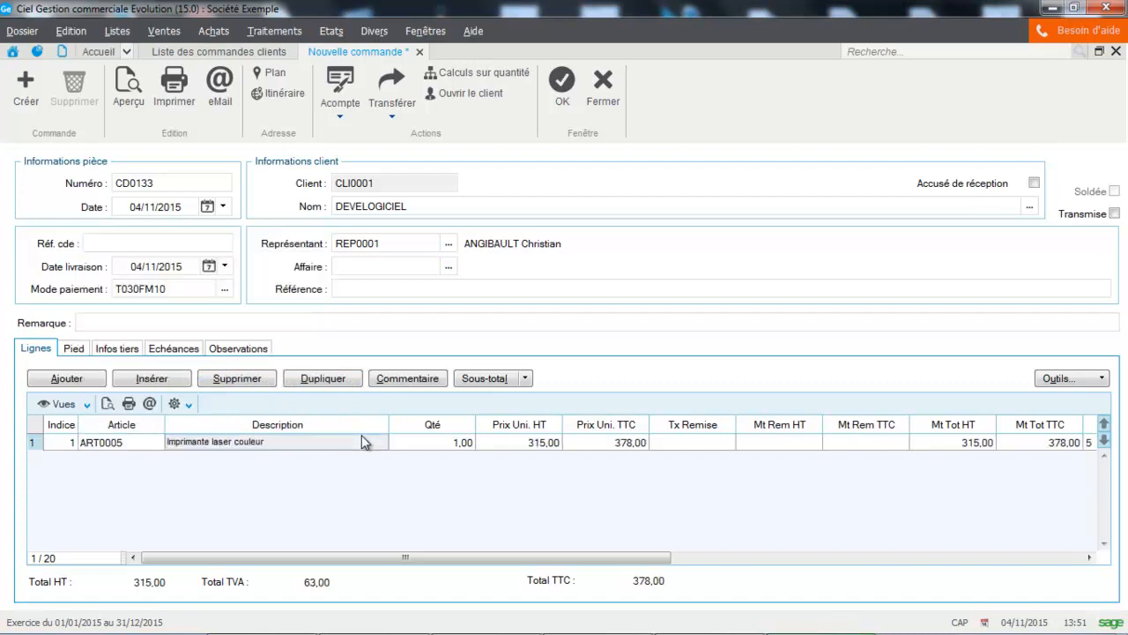
- Set the printer line's quantity to 25 despite insufficient stock, and save the order without printing, emailing or previewing it
click(438, 442)
double_click(437, 442)
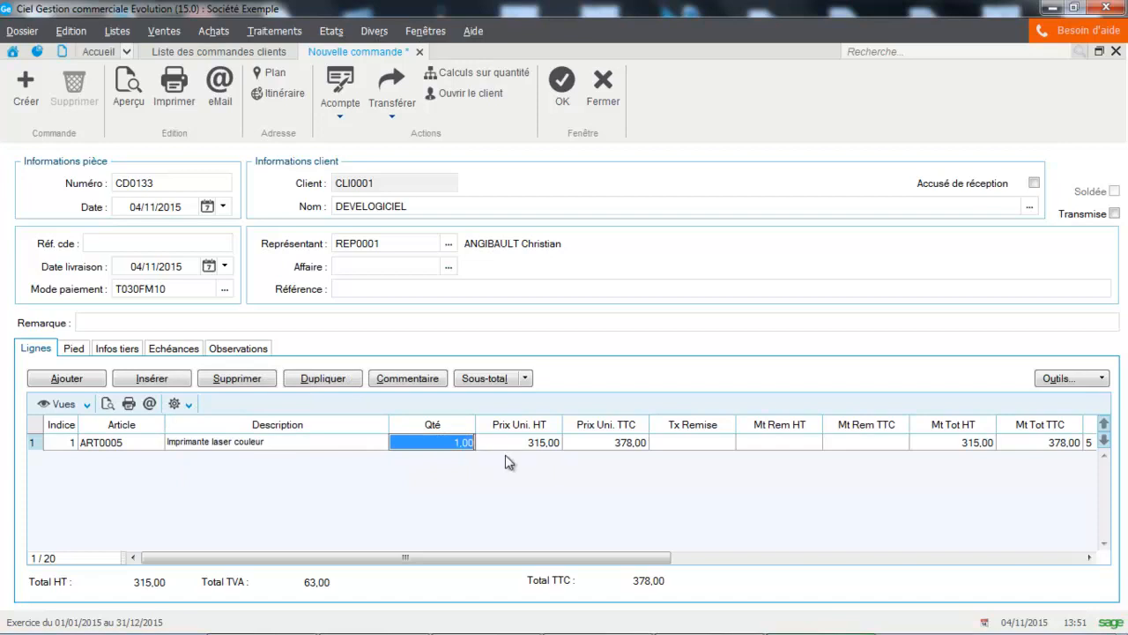
key(BackSpace)
text(25)
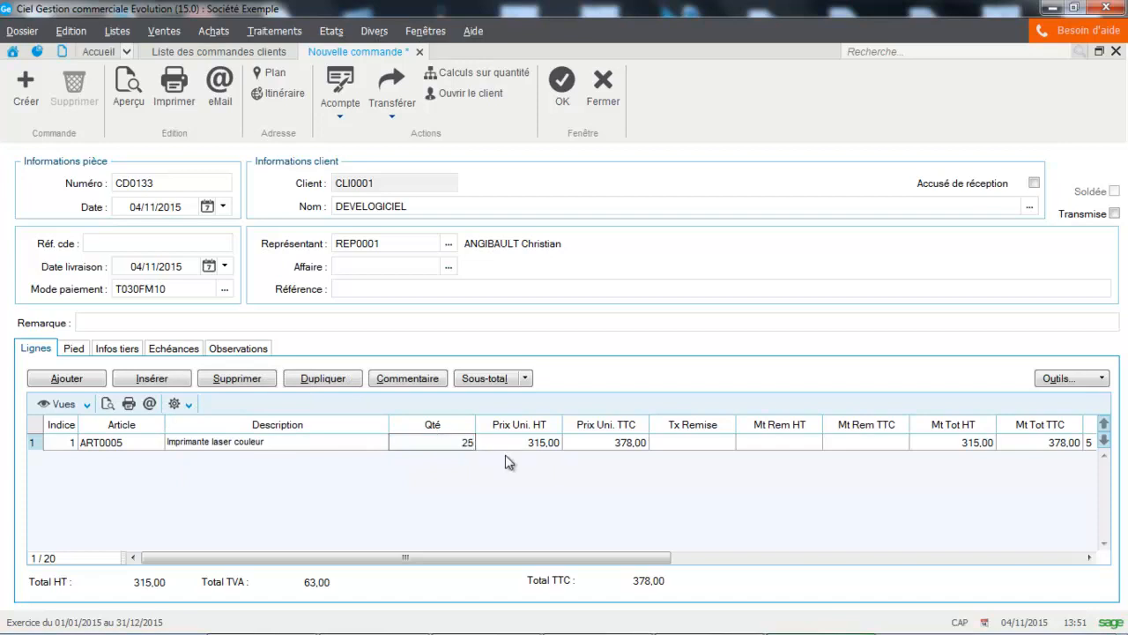
key(Return)
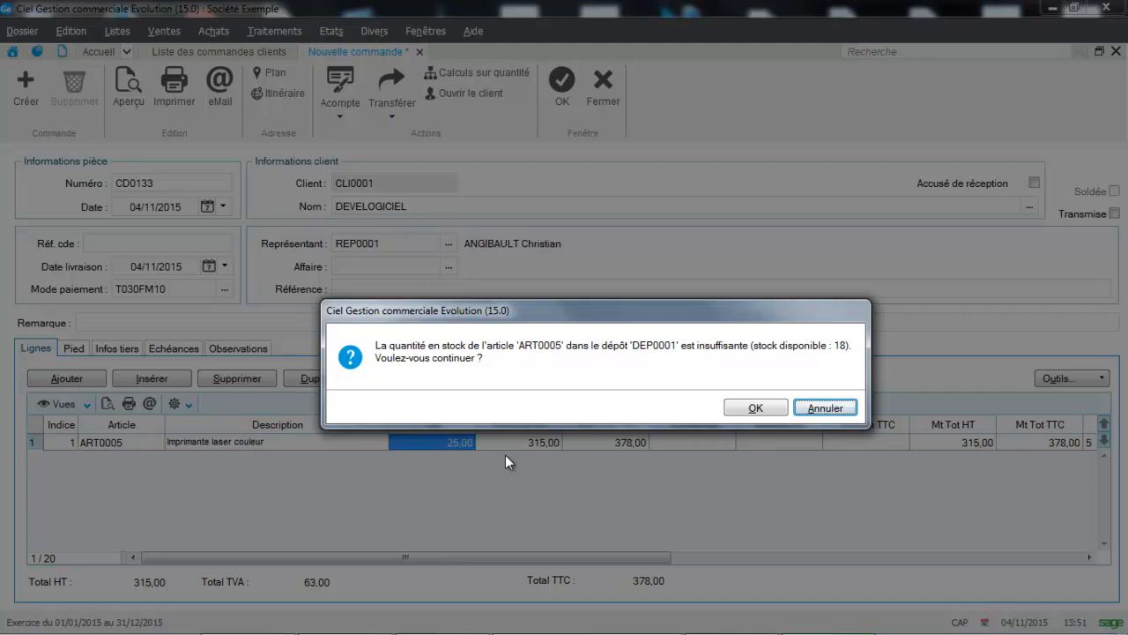
click(755, 406)
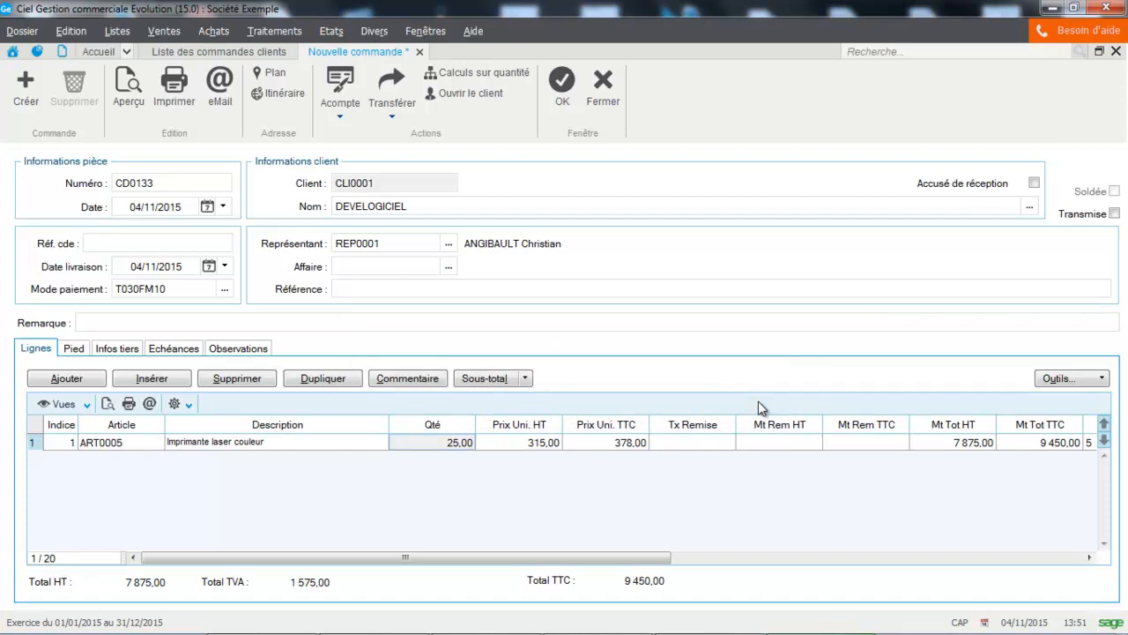
click(557, 82)
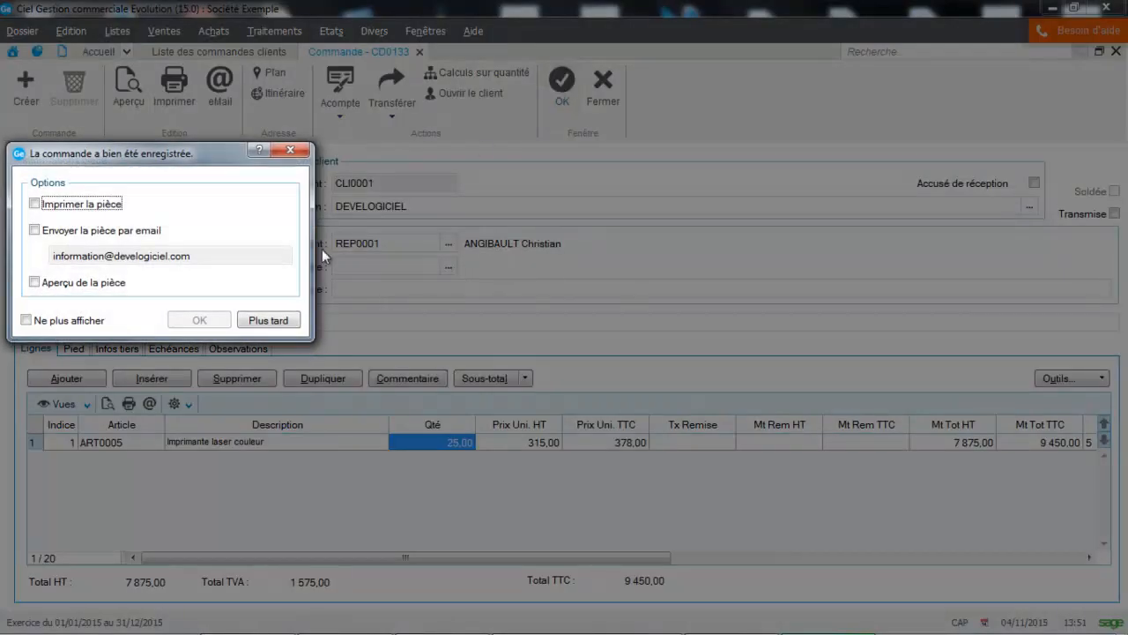
click(263, 319)
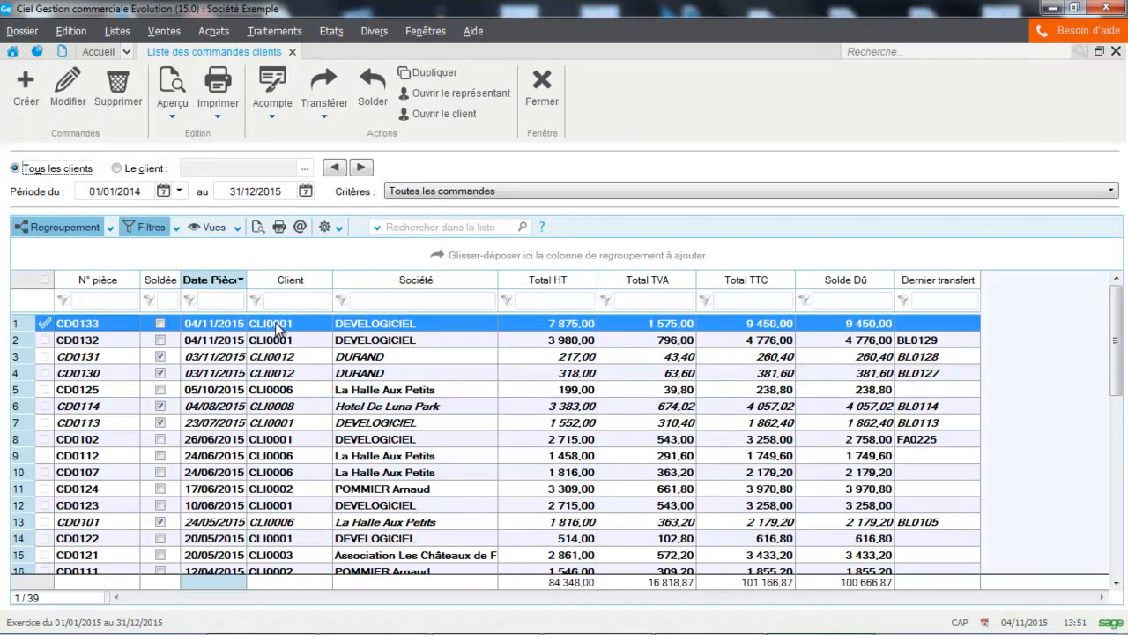
- Transfer the new DEVELOGICIEL order to a deliverable delivery note (BL livrable) with partial delivery allowed, and close the order list
click(275, 325)
click(329, 107)
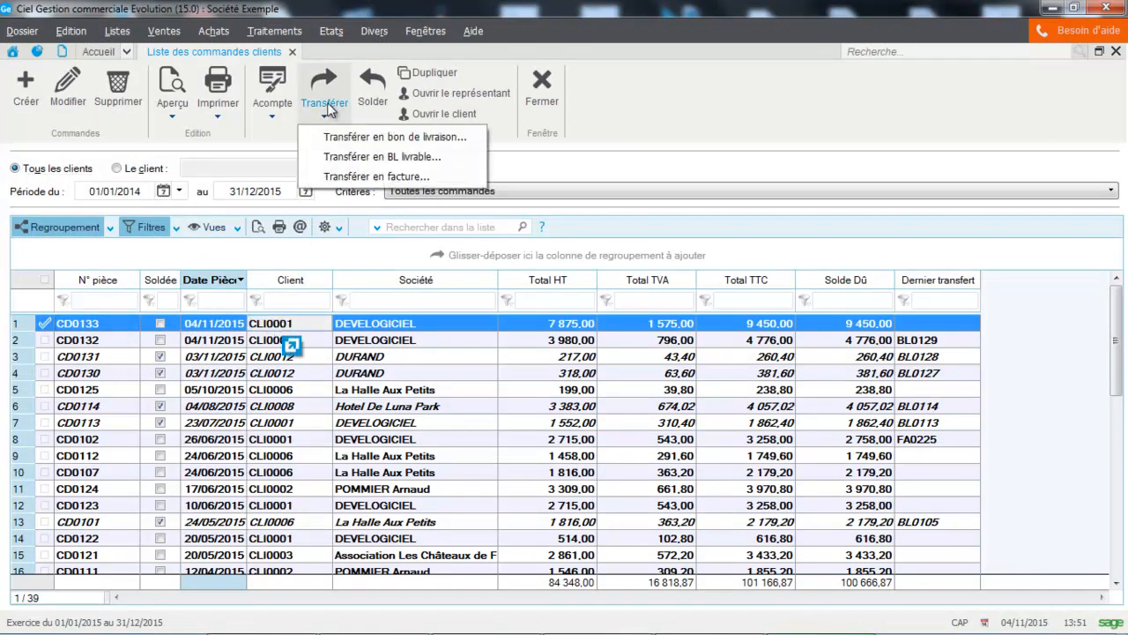
click(337, 159)
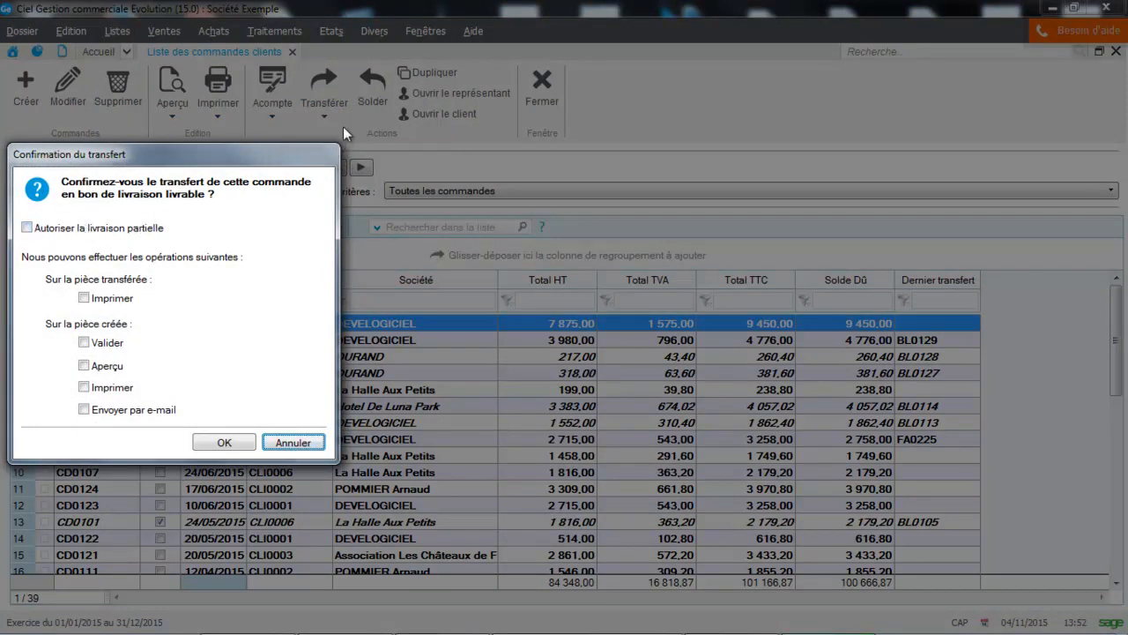
click(60, 232)
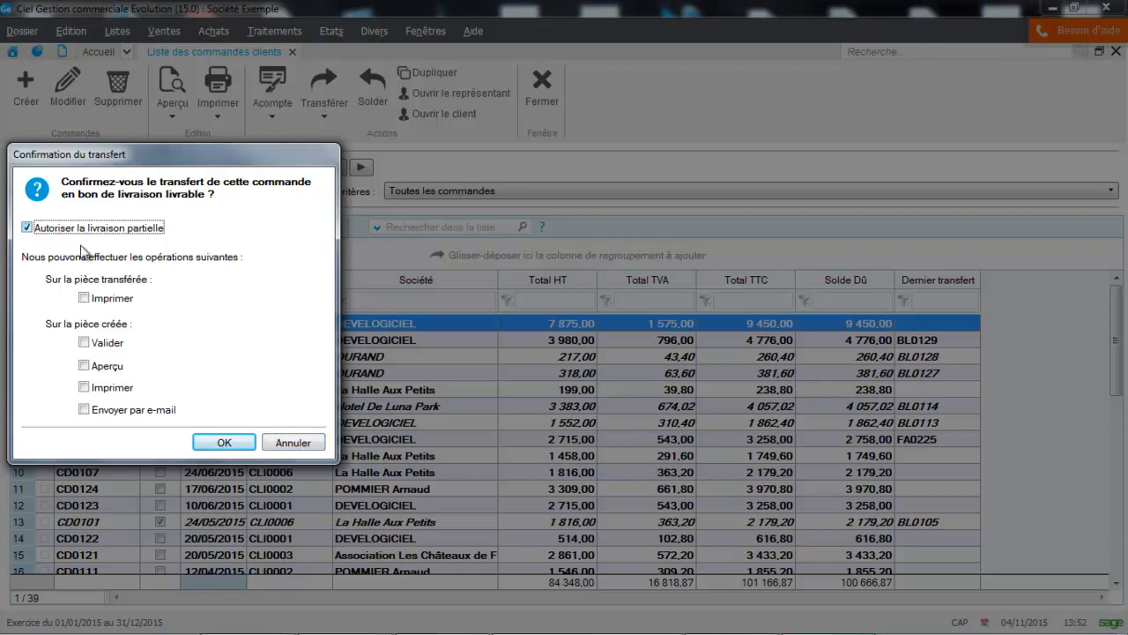
click(224, 443)
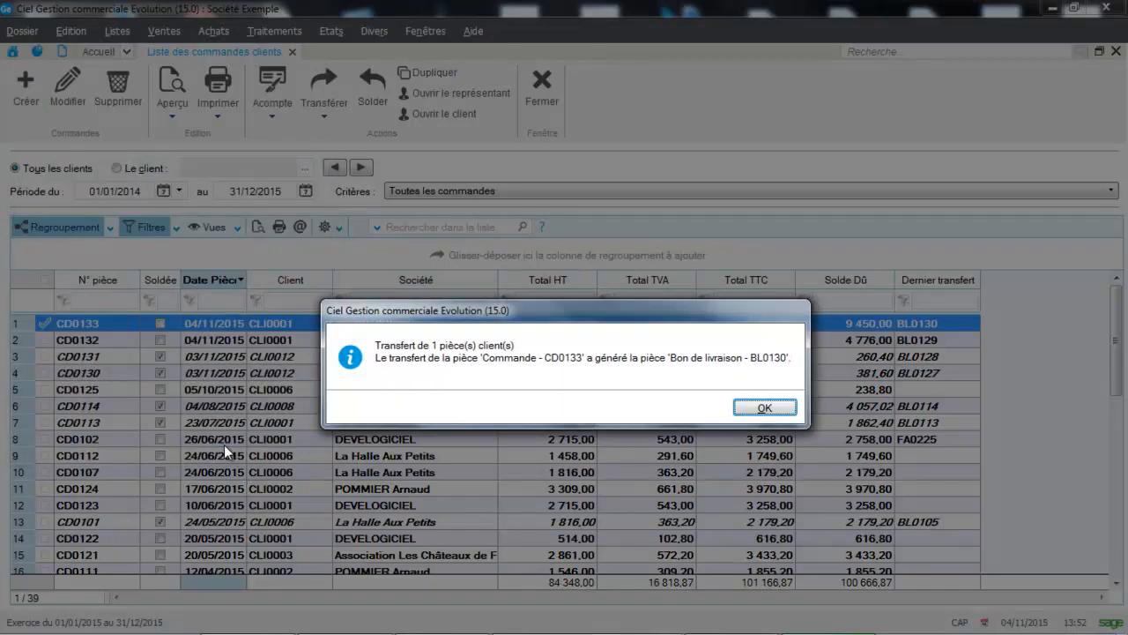
click(765, 409)
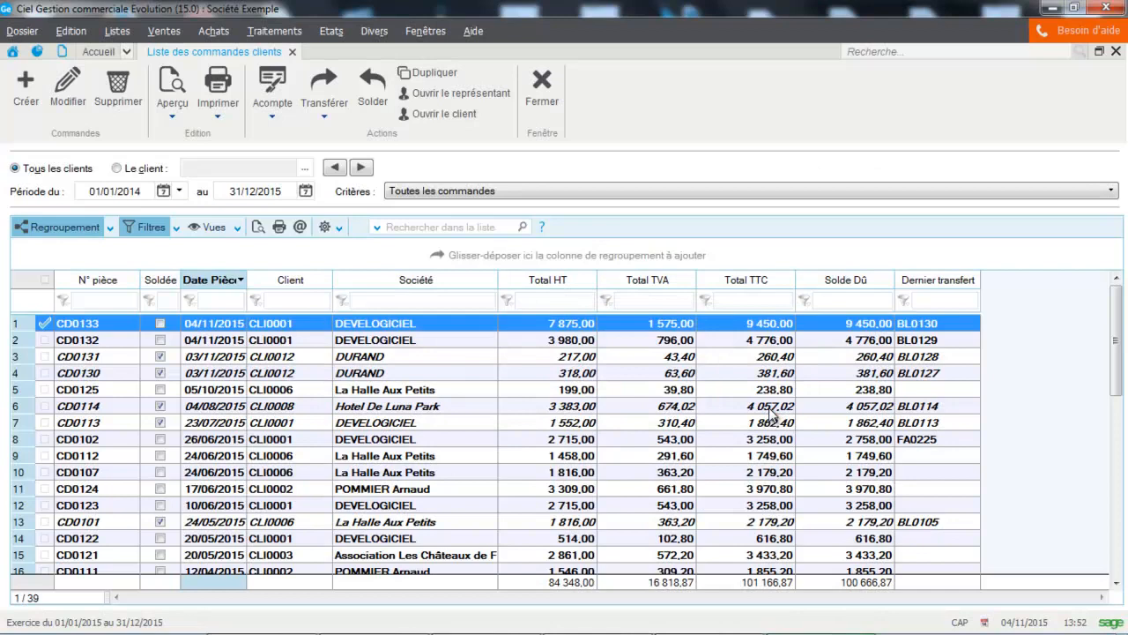
click(543, 100)
- Open the latest DEVELOGICIEL delivery note from the customer documents, check the delivered printer quantity, and close it
click(164, 31)
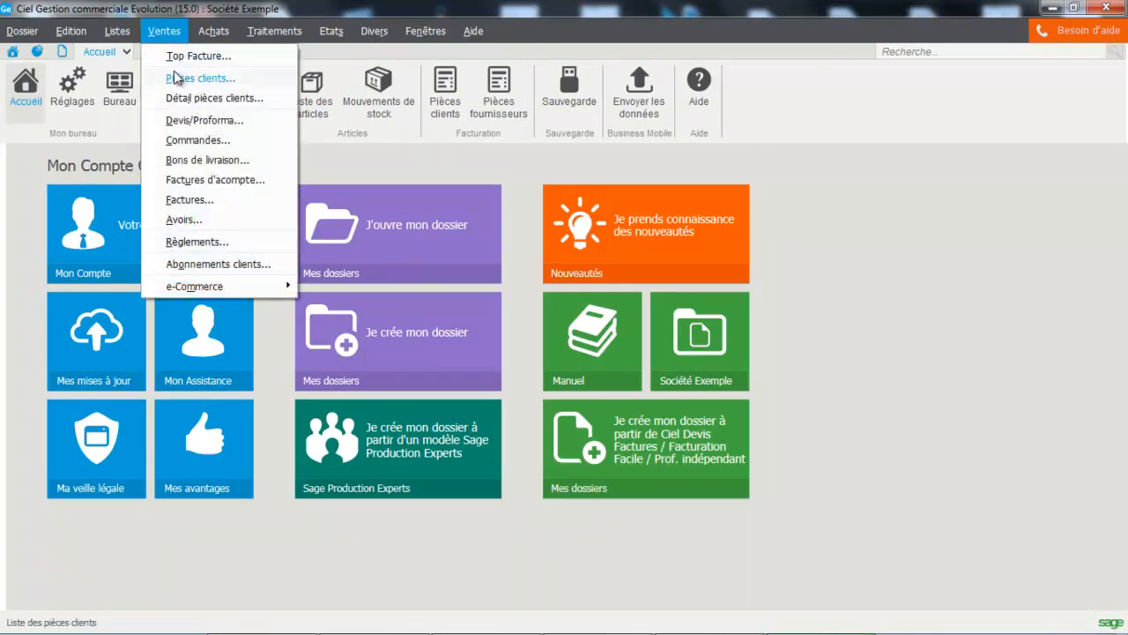
click(180, 78)
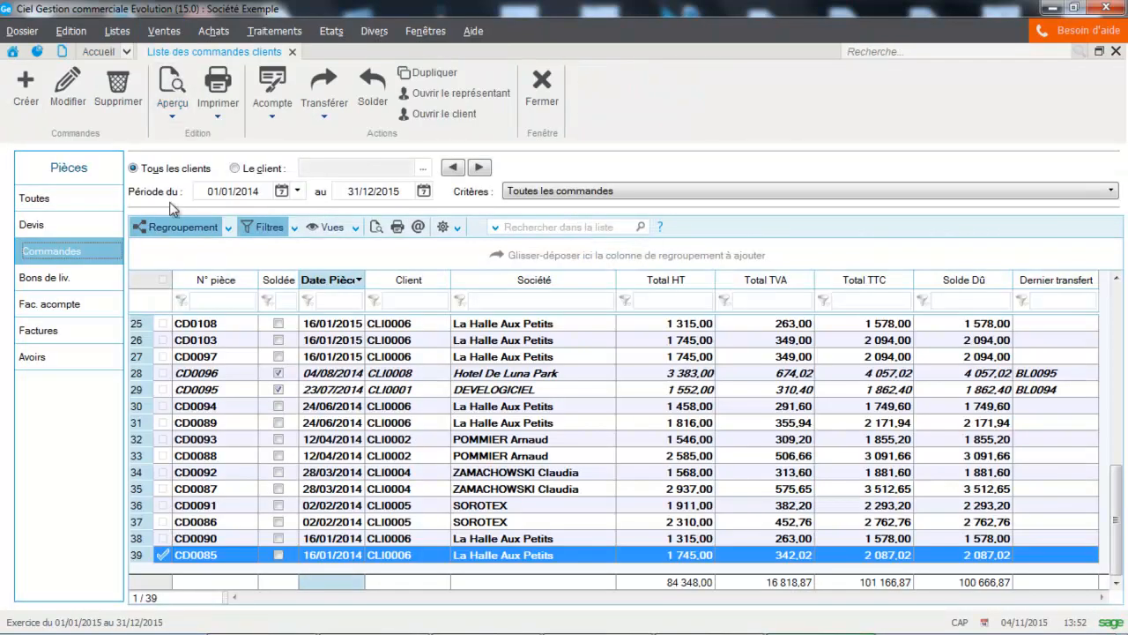
click(61, 268)
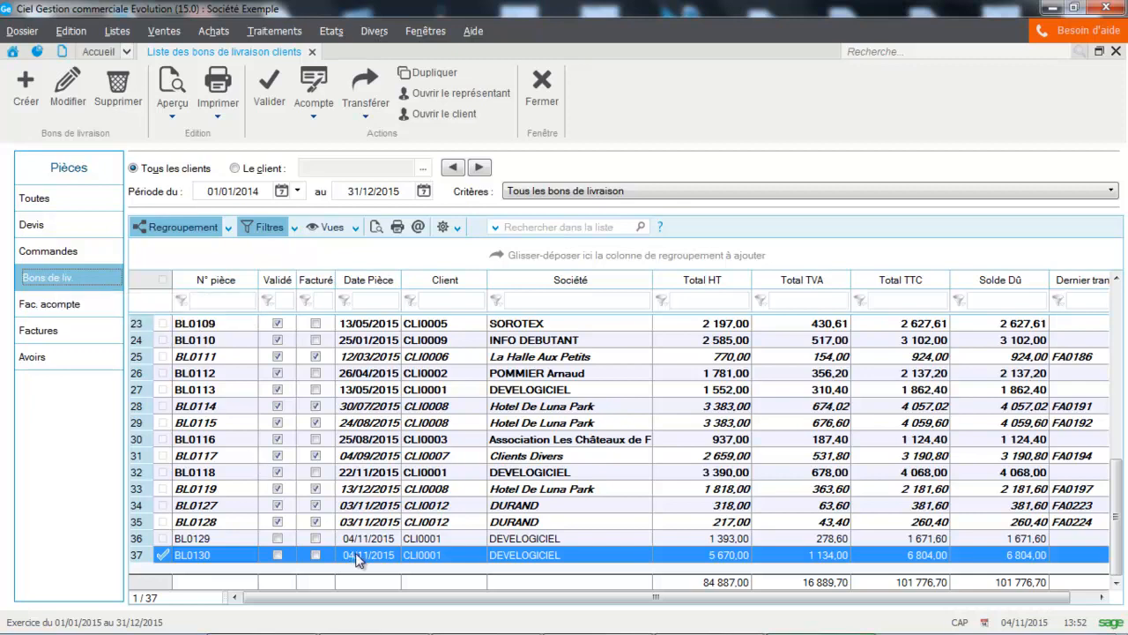
double_click(393, 556)
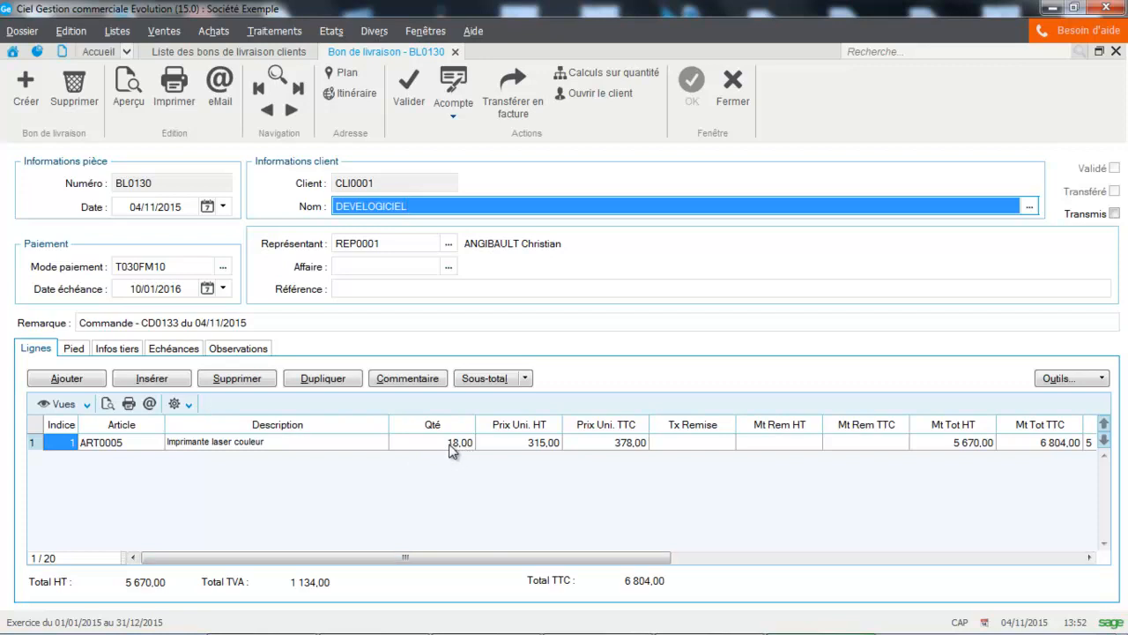
click(732, 86)
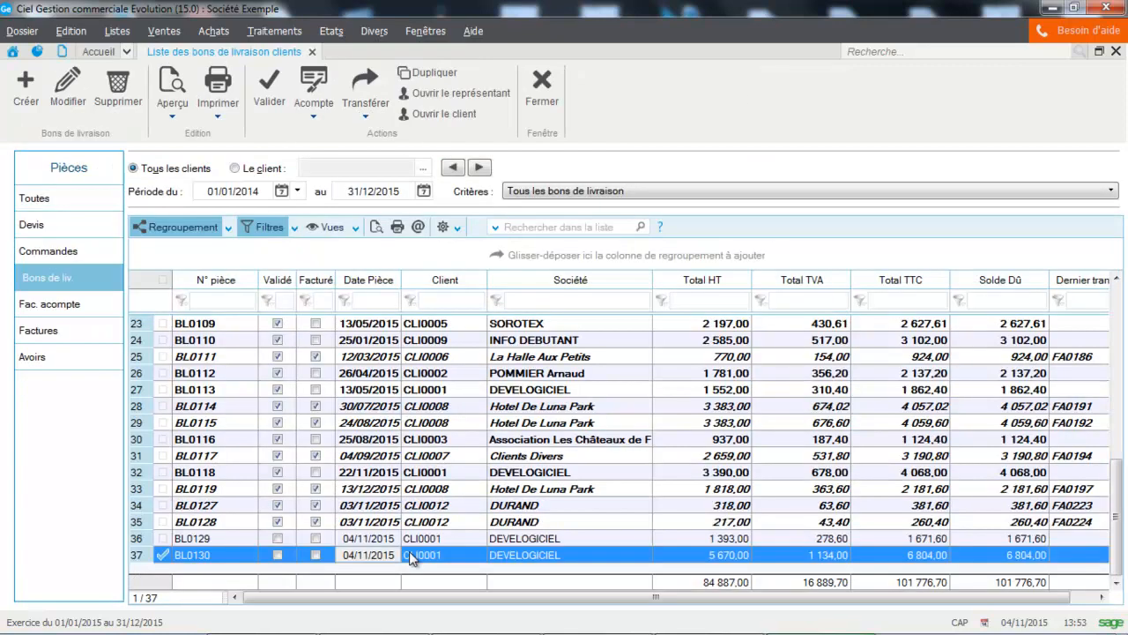
- Validate the latest DEVELOGICIEL delivery note and confirm the validation
click(271, 92)
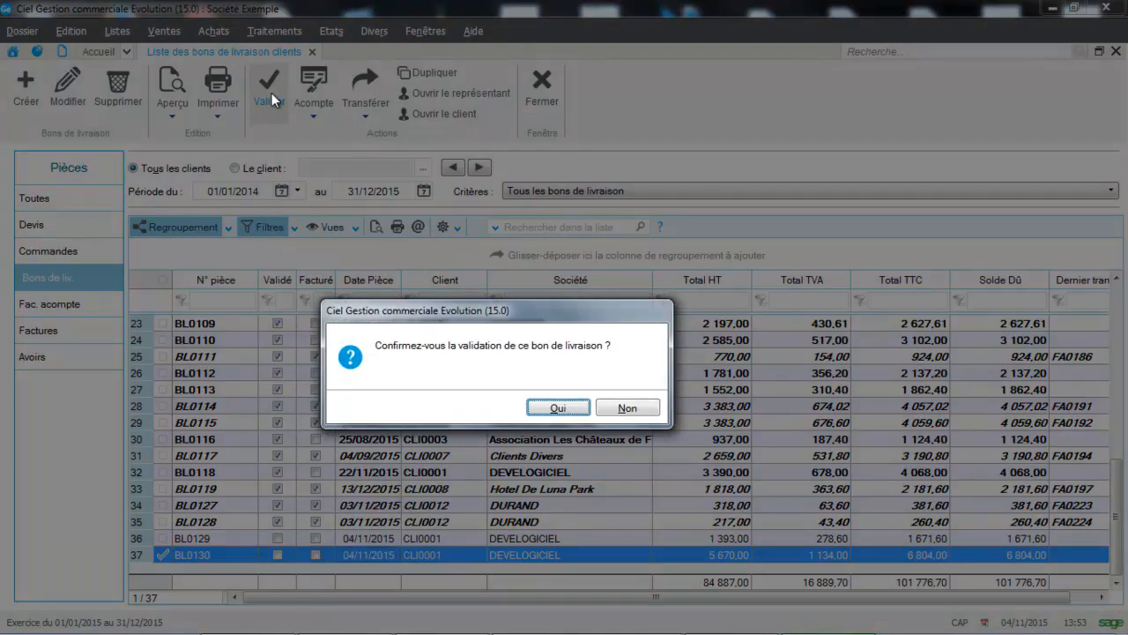
click(557, 409)
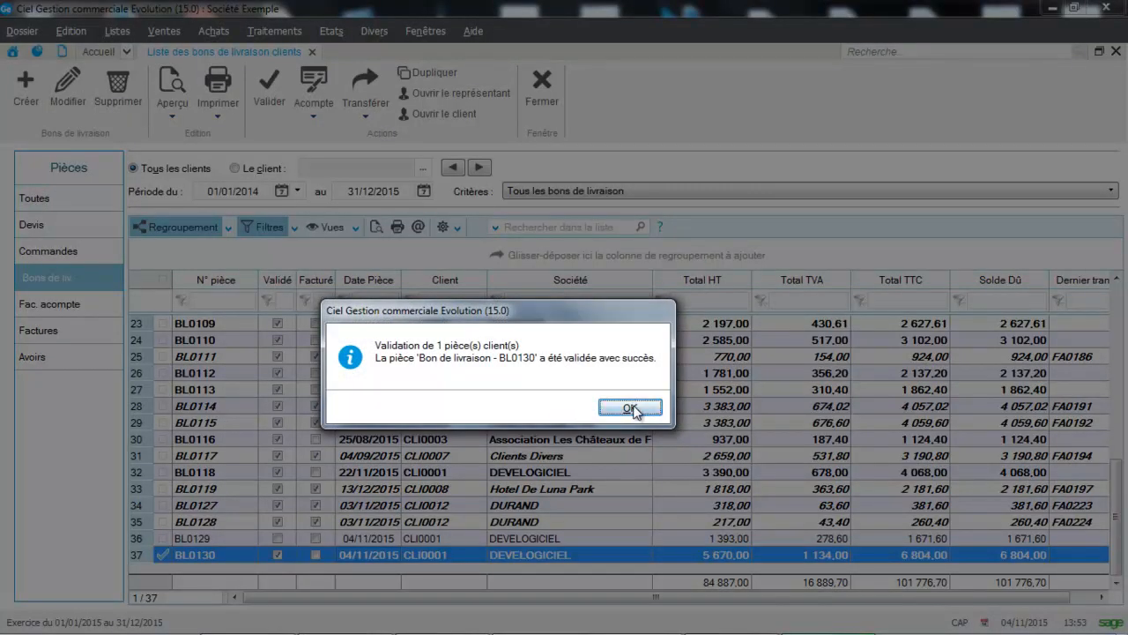
click(638, 412)
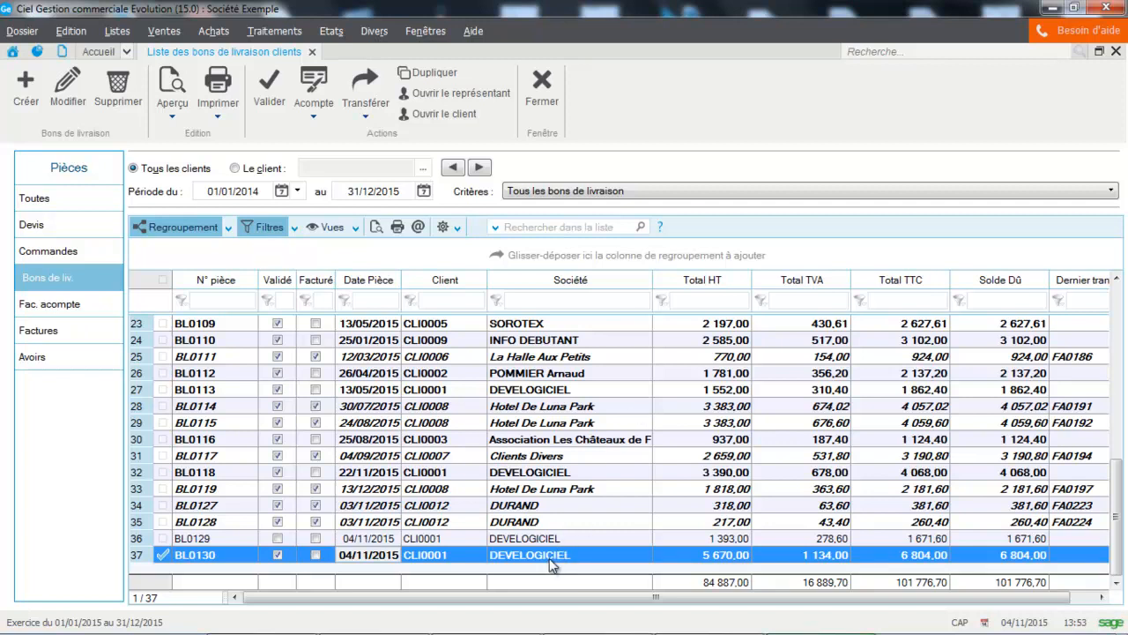
- Preview the Commandes non livrées clients report for delivery date 04/11/2015 sorted by client, check the remaining quantities, and close it
click(332, 31)
click(344, 76)
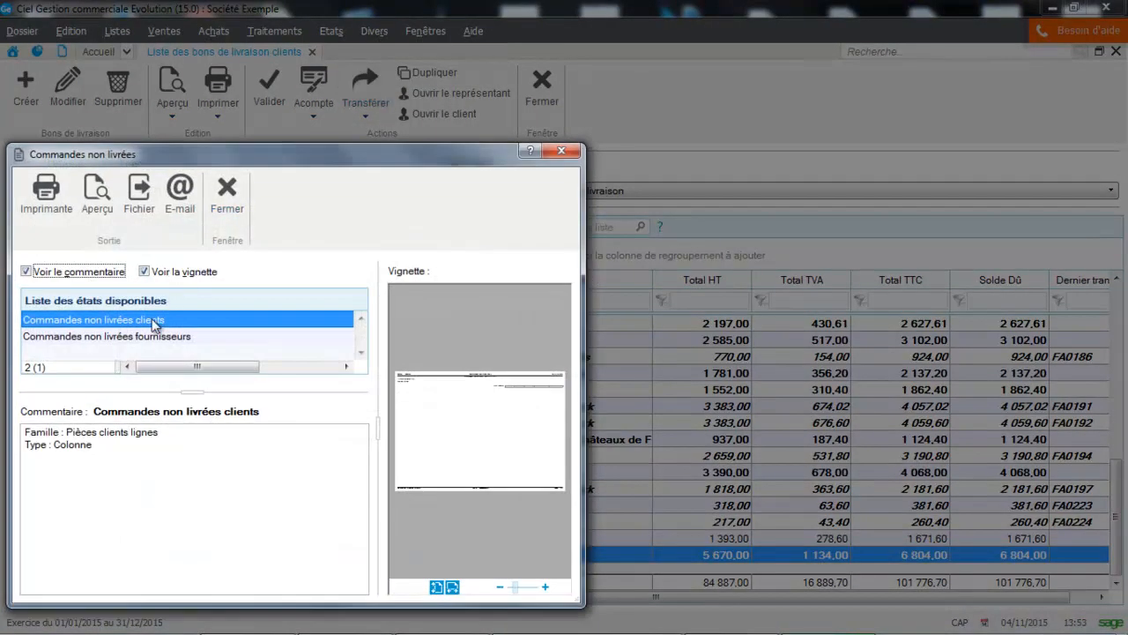
click(93, 200)
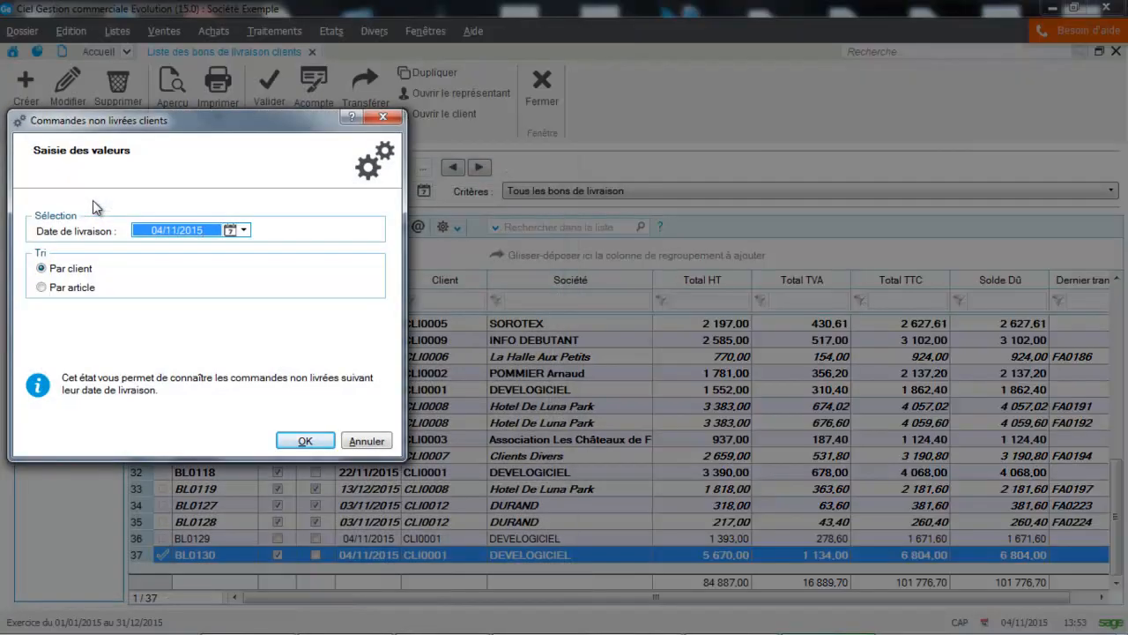
click(305, 441)
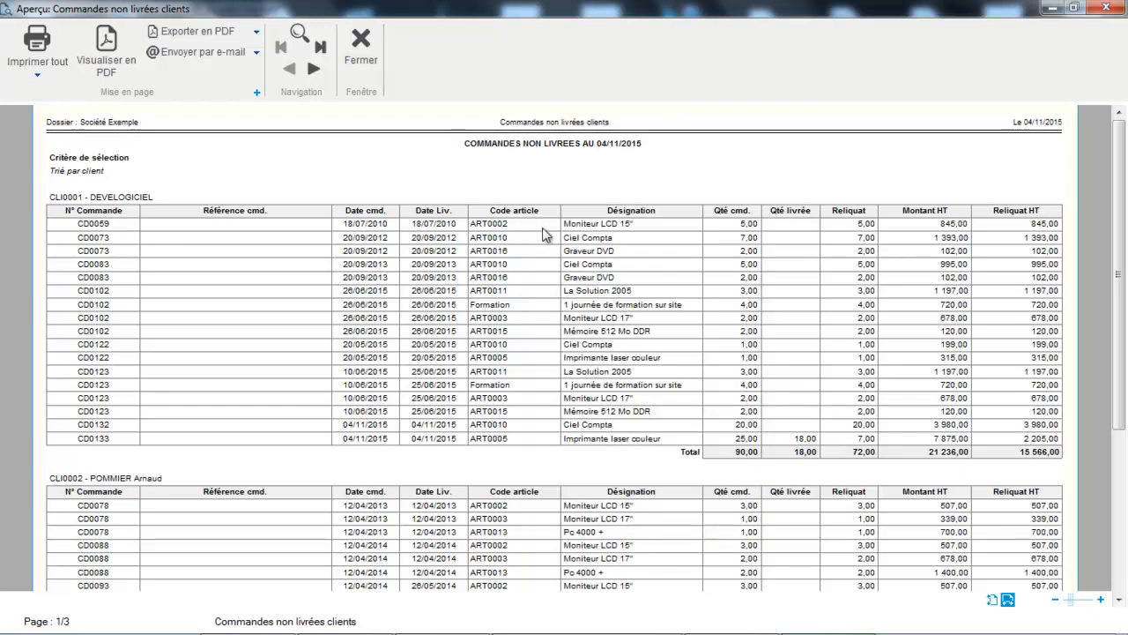
click(363, 51)
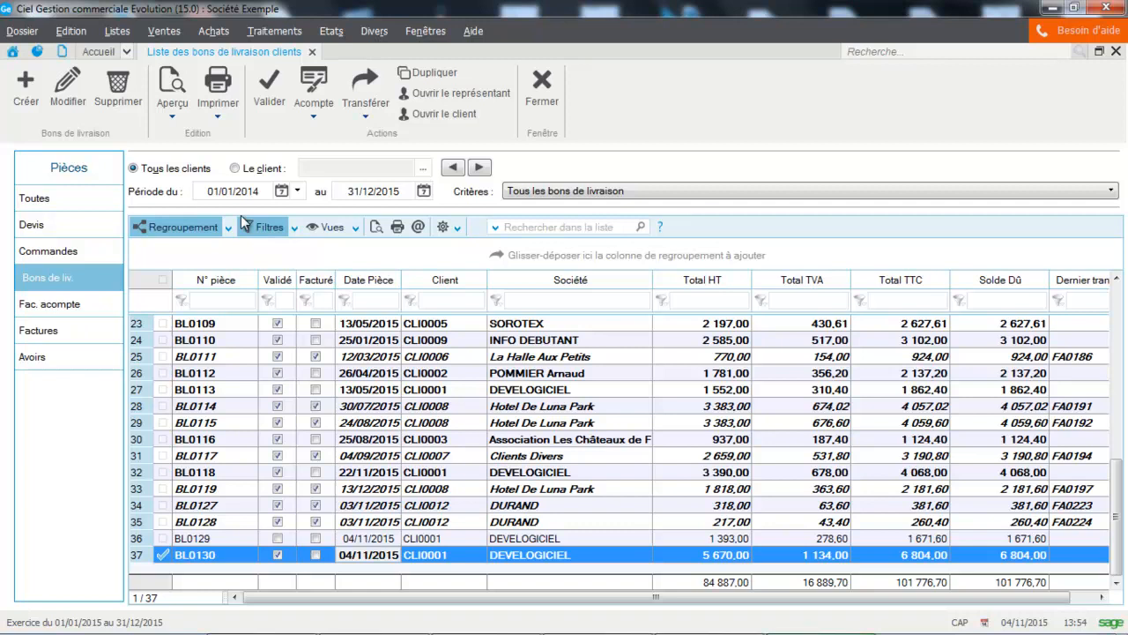
- Close the customer delivery note list and start a new order in the supplier orders for Ciel
click(540, 88)
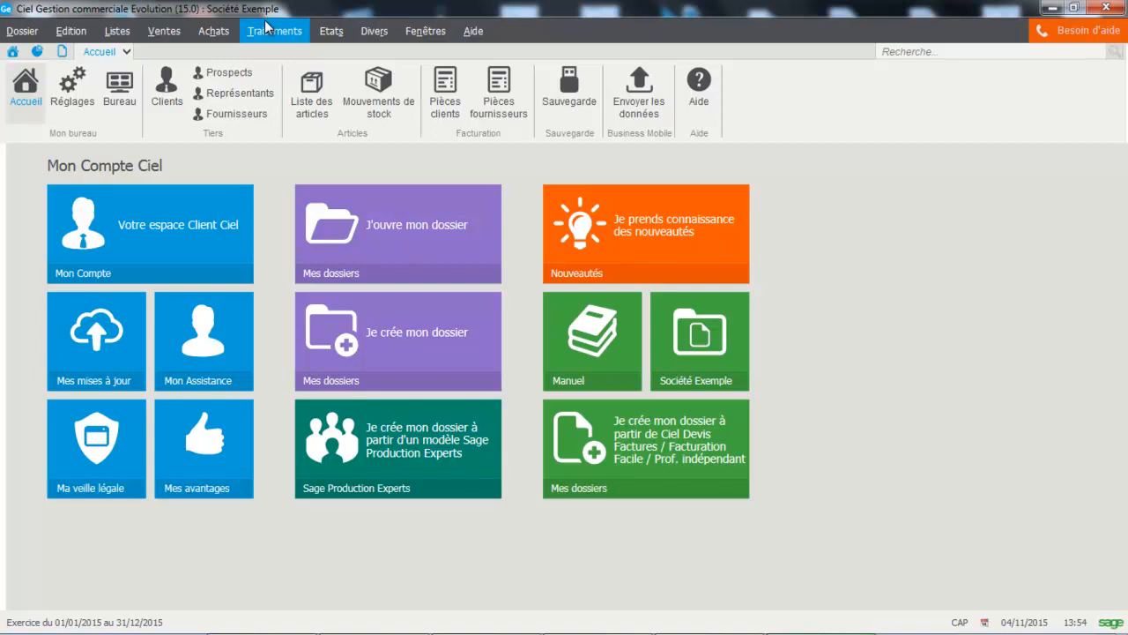
click(217, 31)
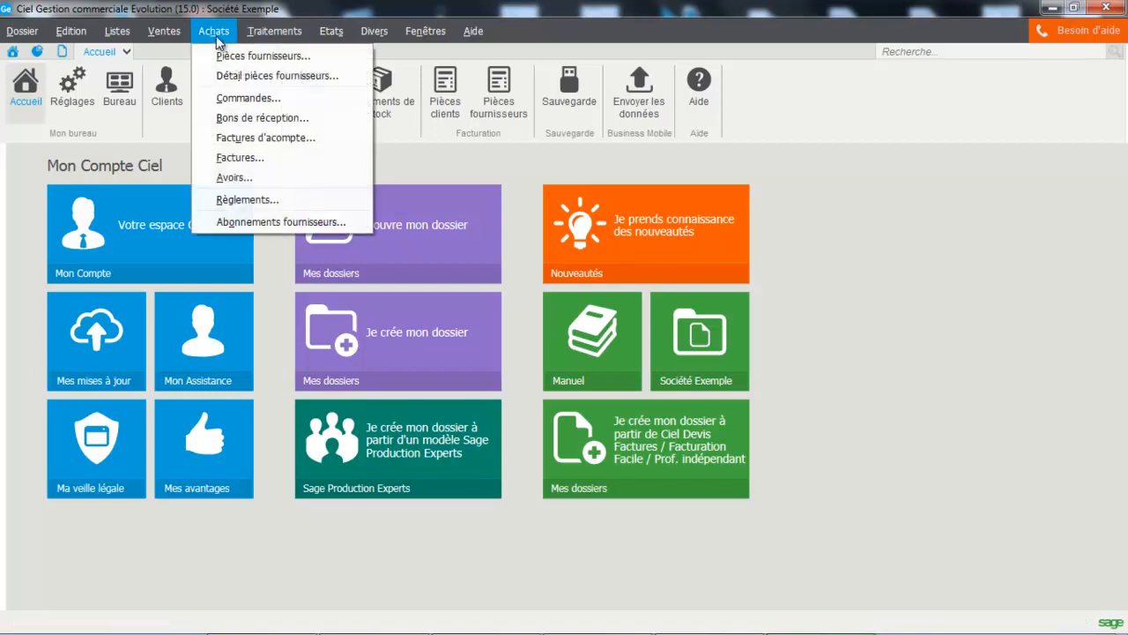
click(222, 98)
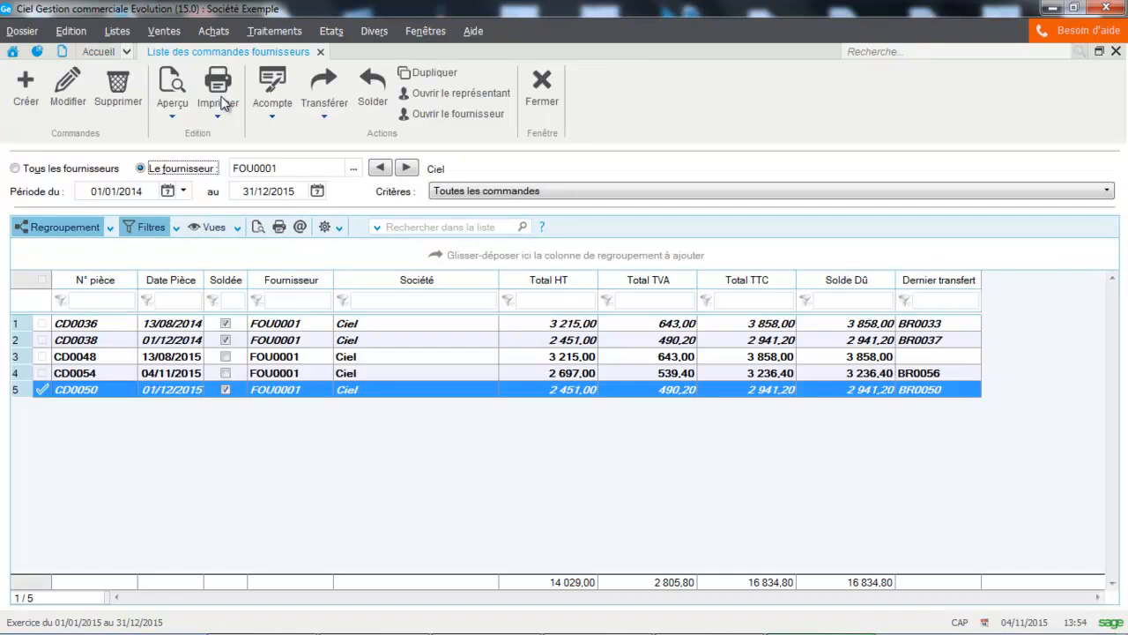
click(25, 100)
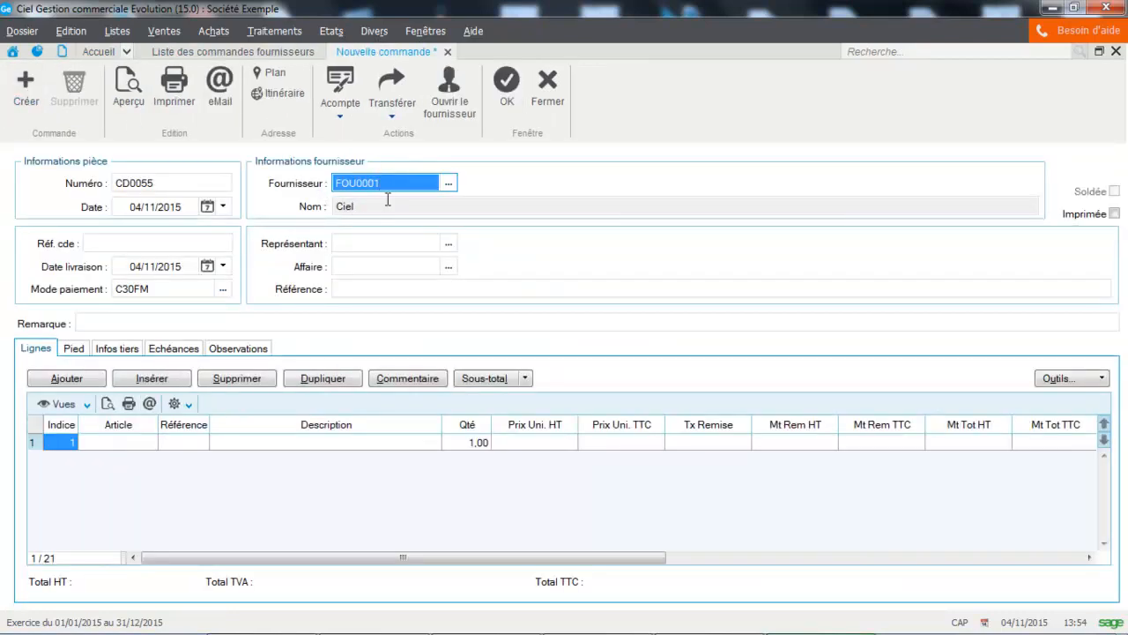
- Add article ART0005 (Imprimante laser couleur) with quantity 7 to the new supplier order and save it, postponing printing and e-mailing
click(135, 444)
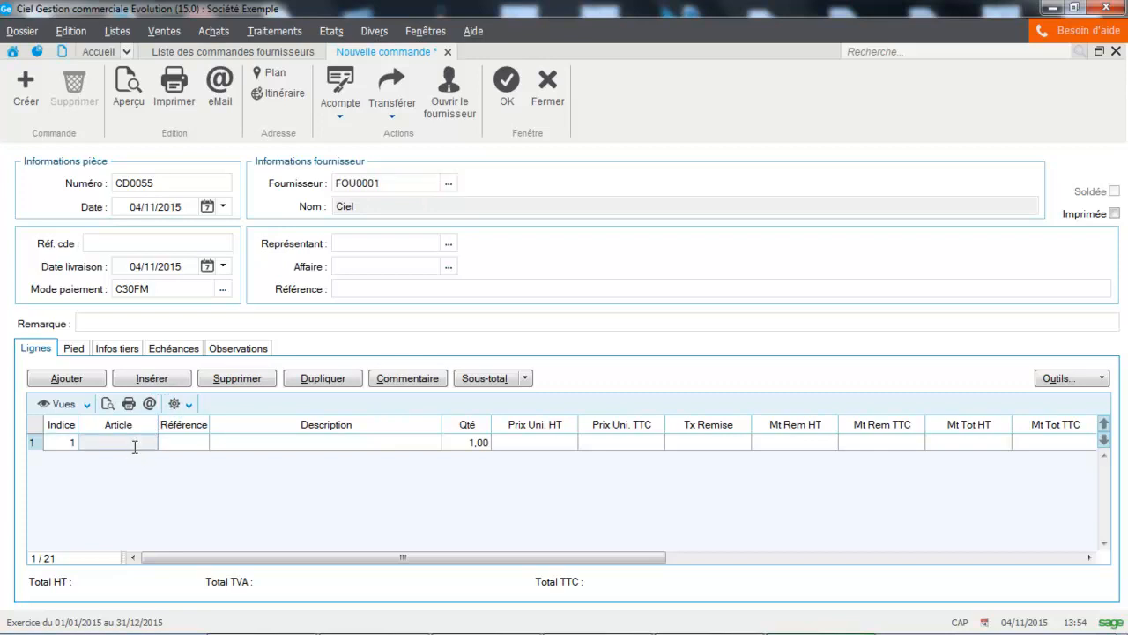
click(184, 369)
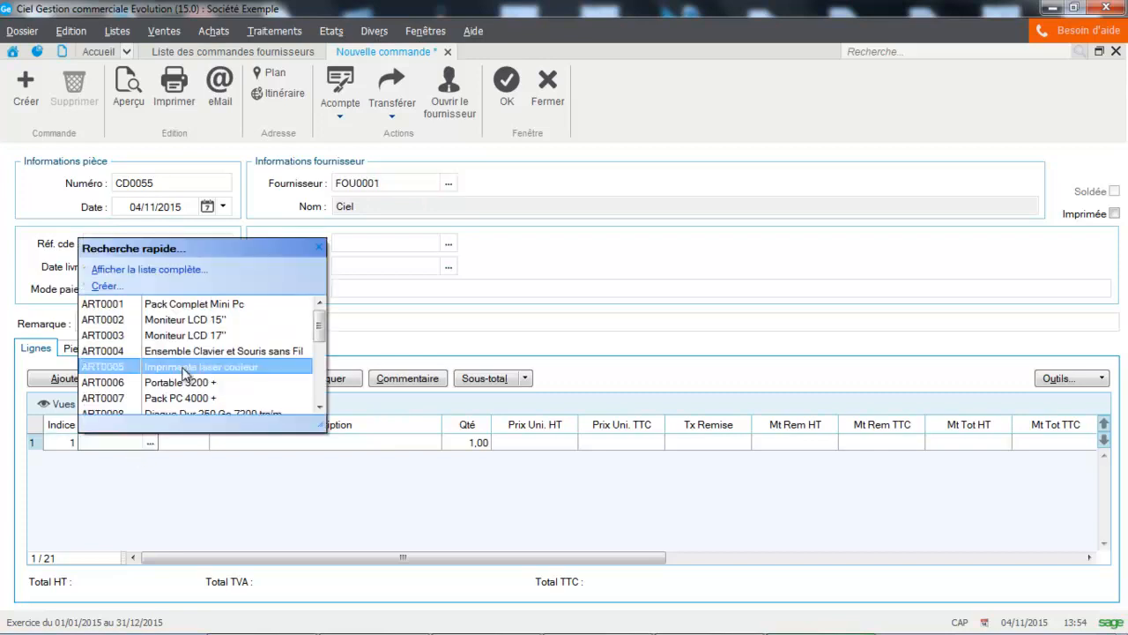
click(472, 442)
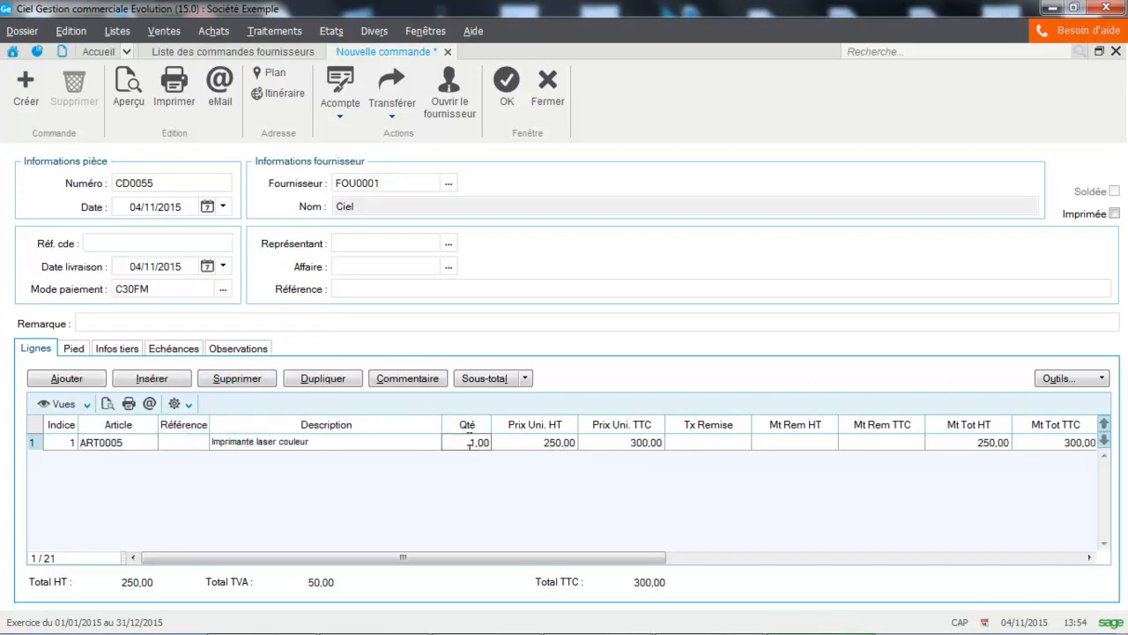
double_click(470, 443)
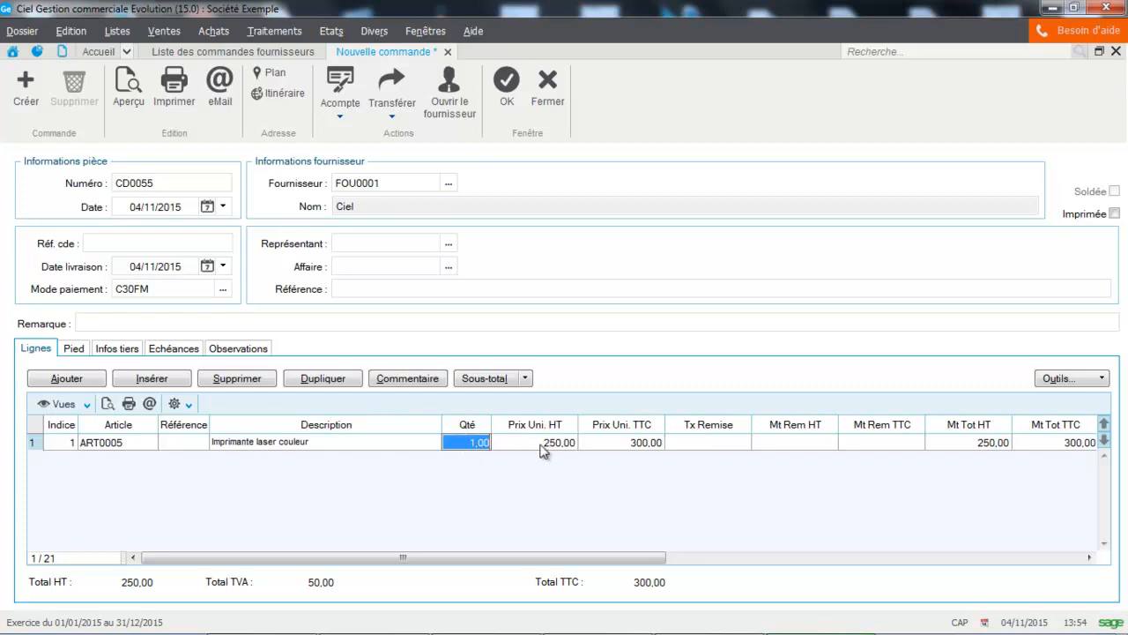
text(7)
key(Return)
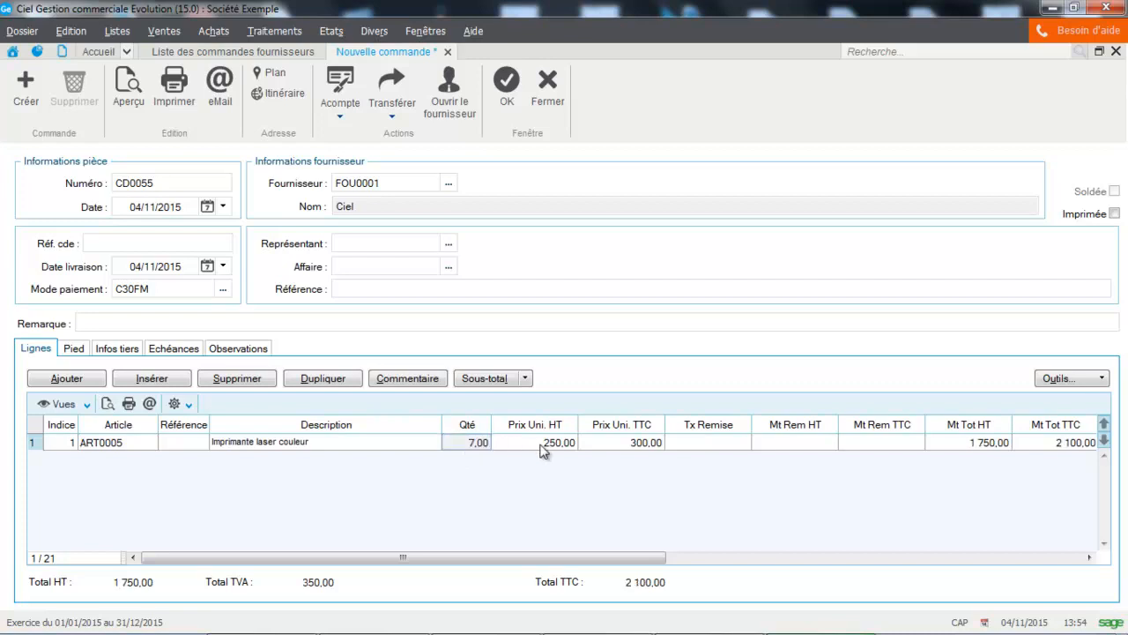
click(494, 78)
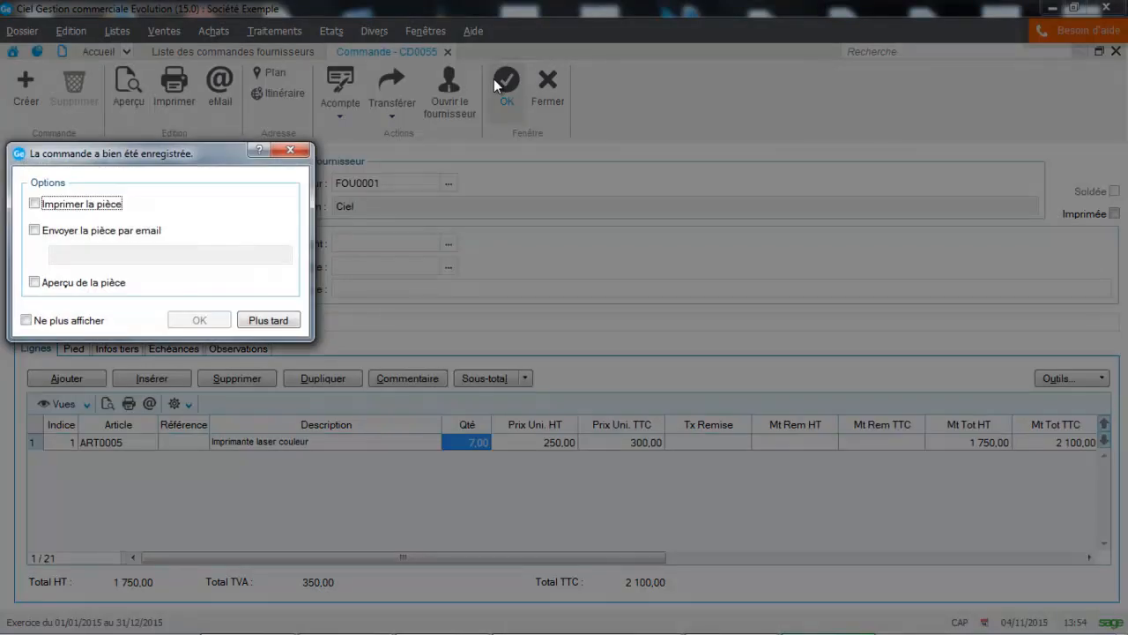
click(267, 320)
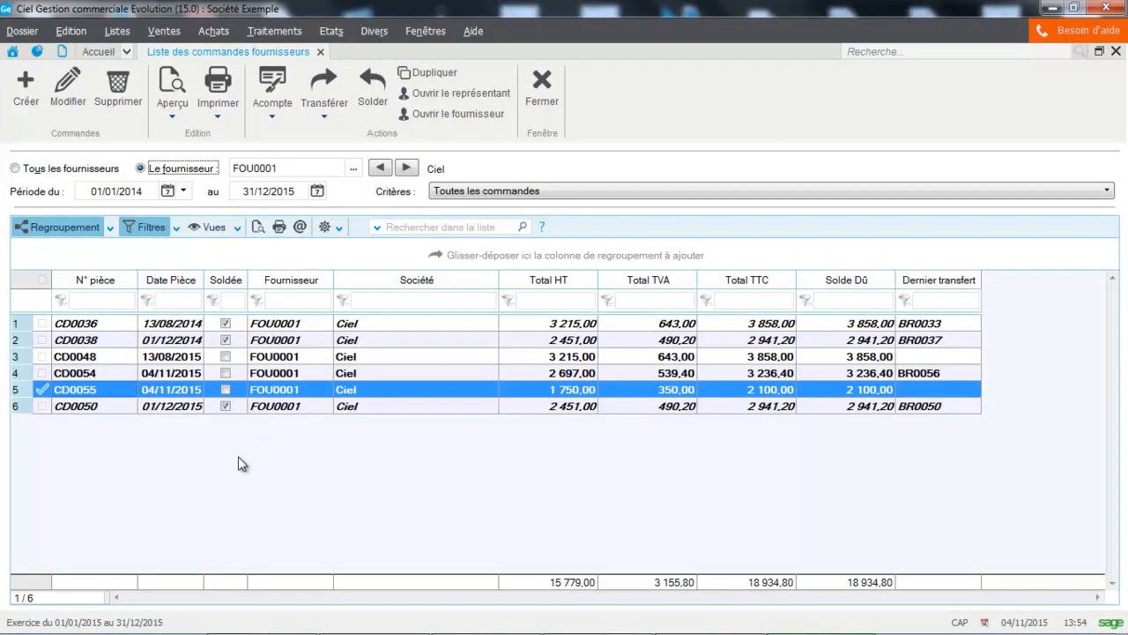
- Open the new Ciel supplier order, transfer it to a goods receipt (bon de réception) without extra operations, and close the order
click(314, 117)
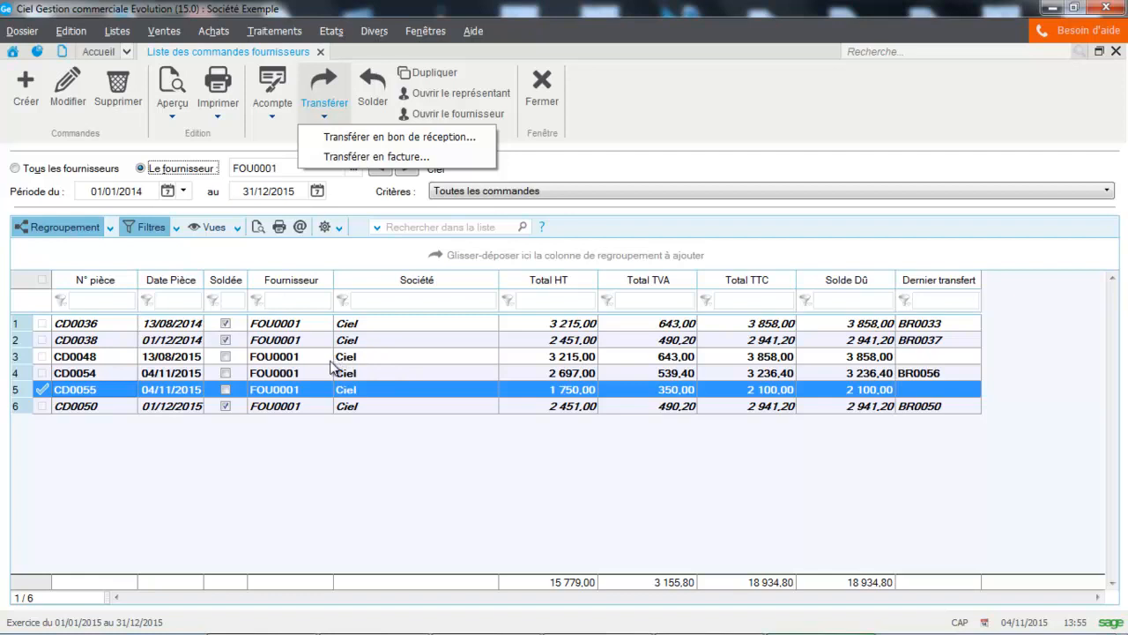
click(324, 390)
double_click(324, 390)
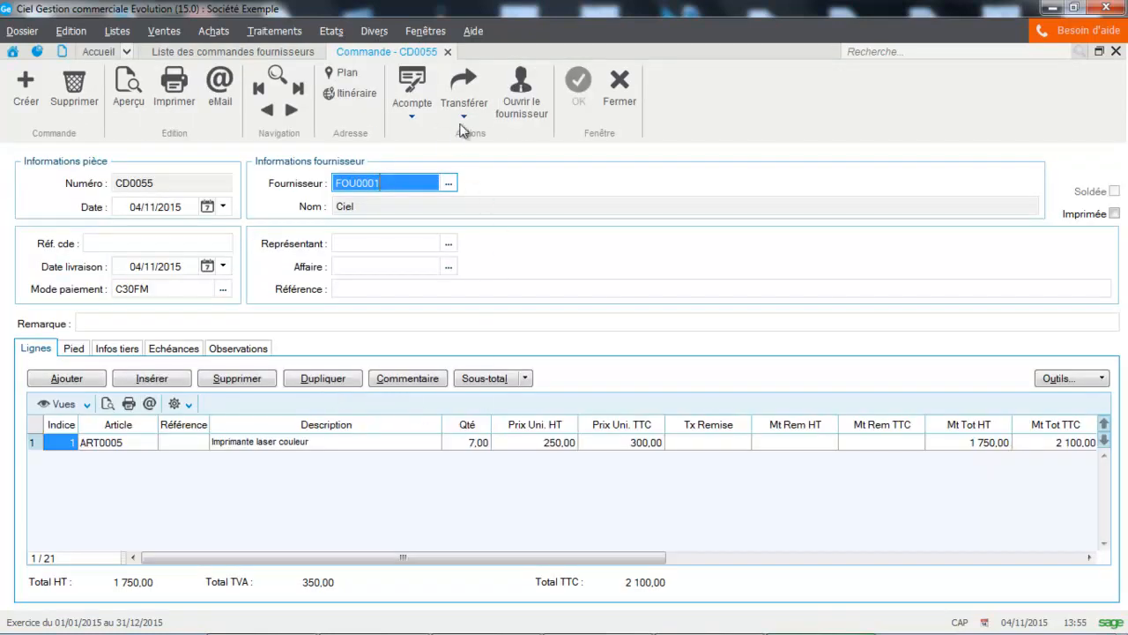
click(464, 121)
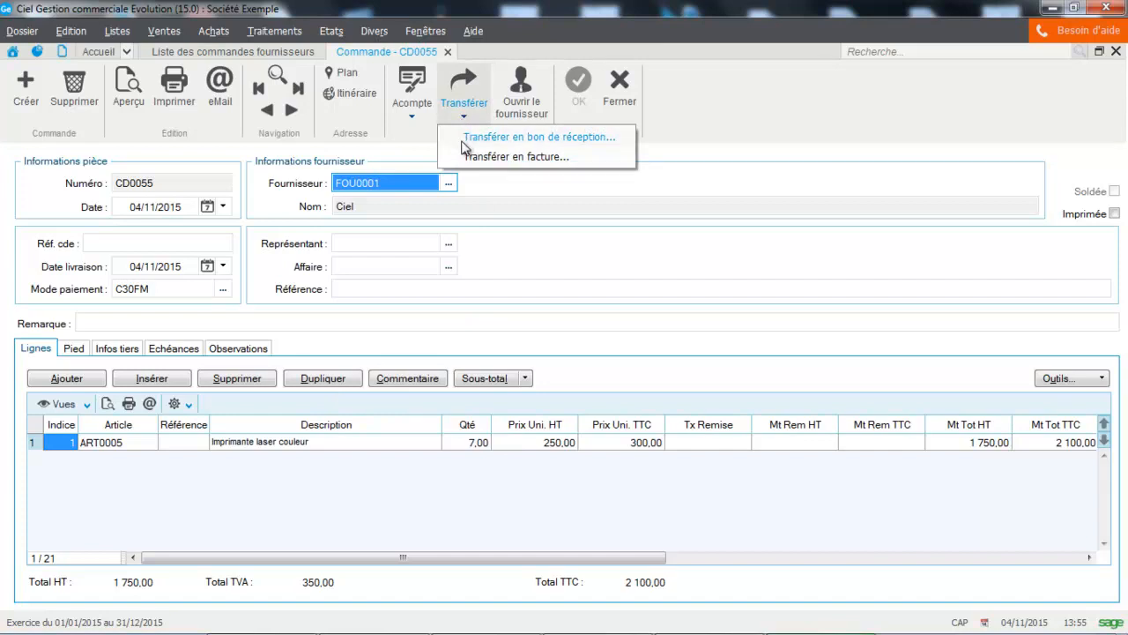
click(463, 138)
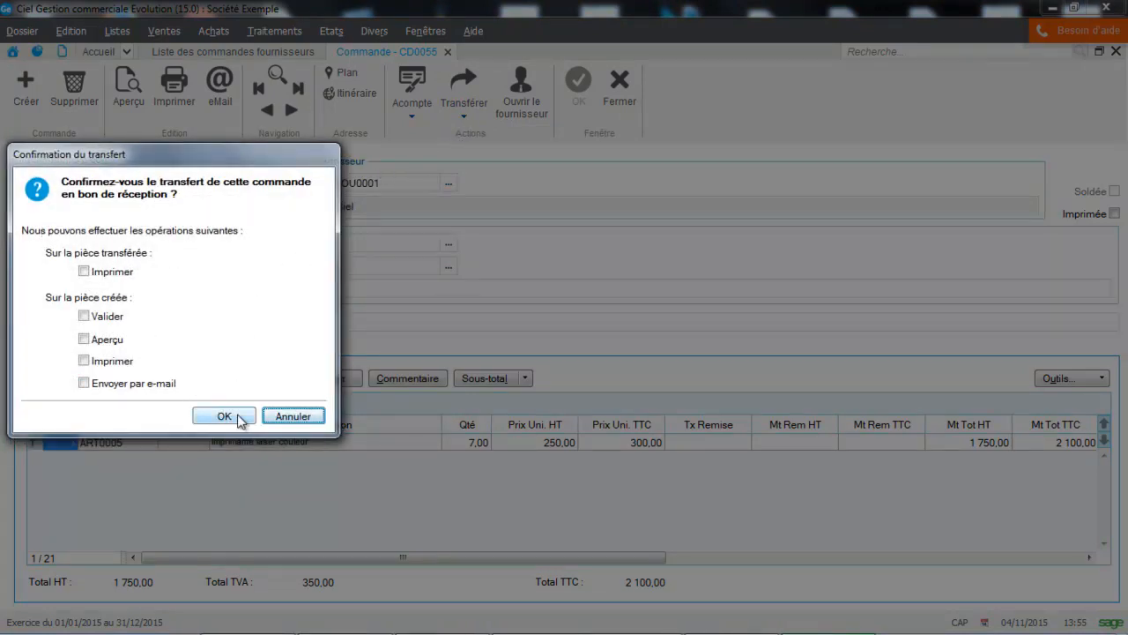
click(224, 417)
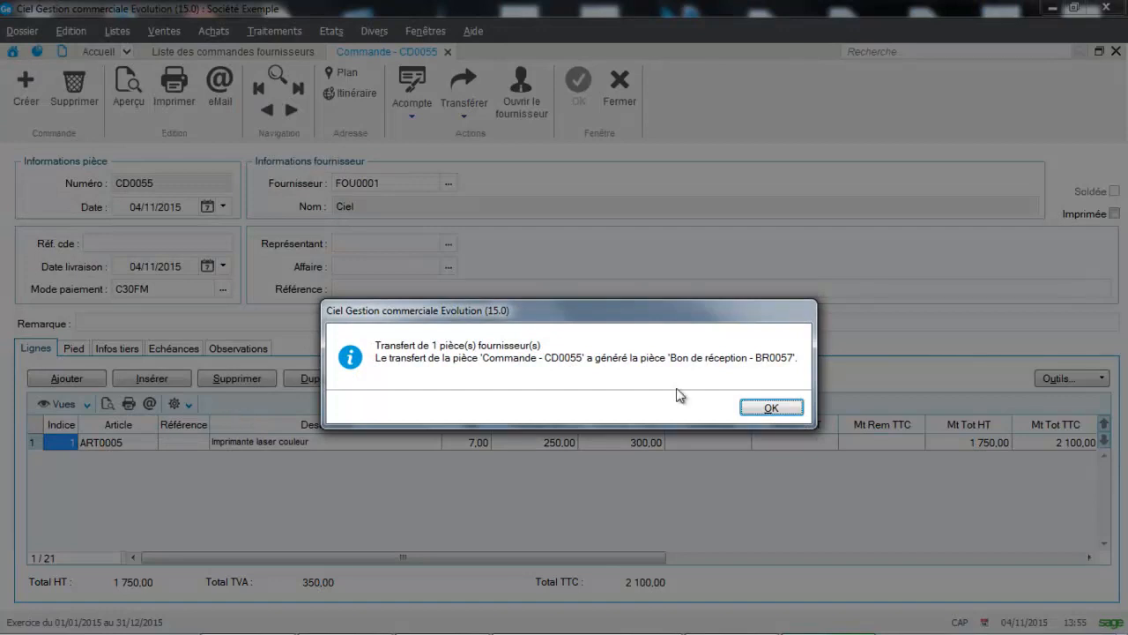
click(758, 408)
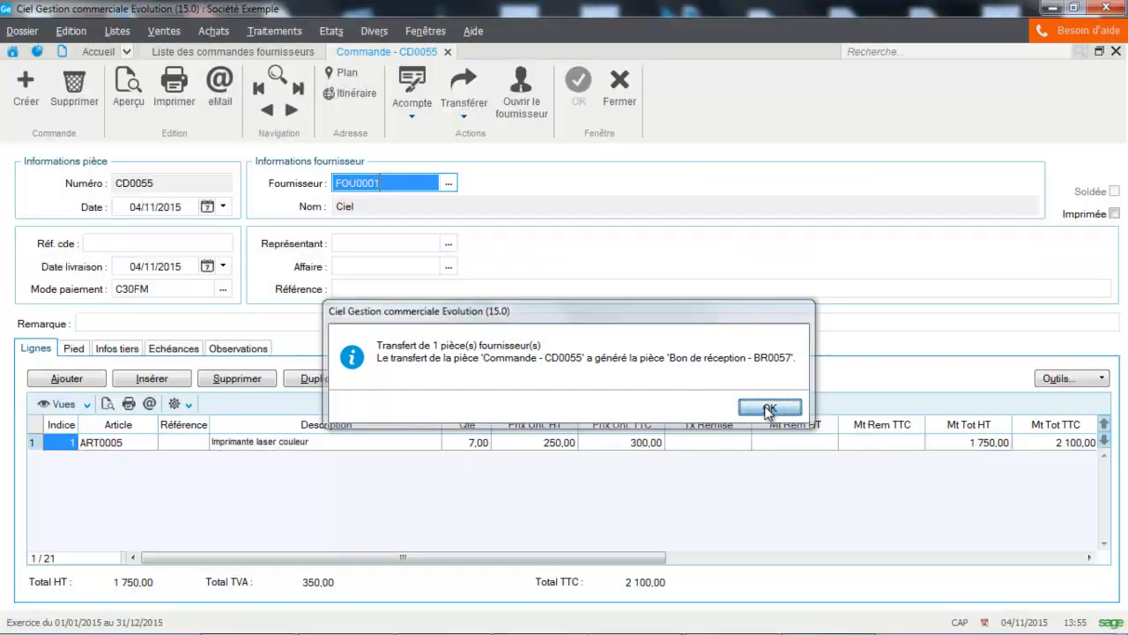
click(617, 92)
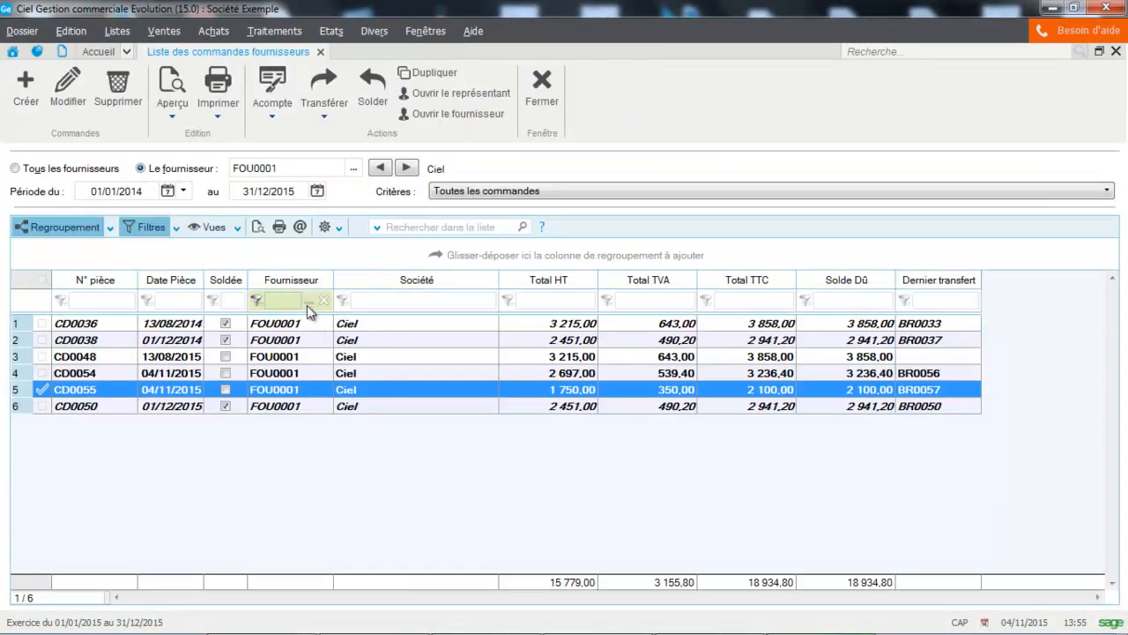
- Open the latest Ciel goods receipt from the supplier receipts and set the received printer quantity to 5
click(213, 31)
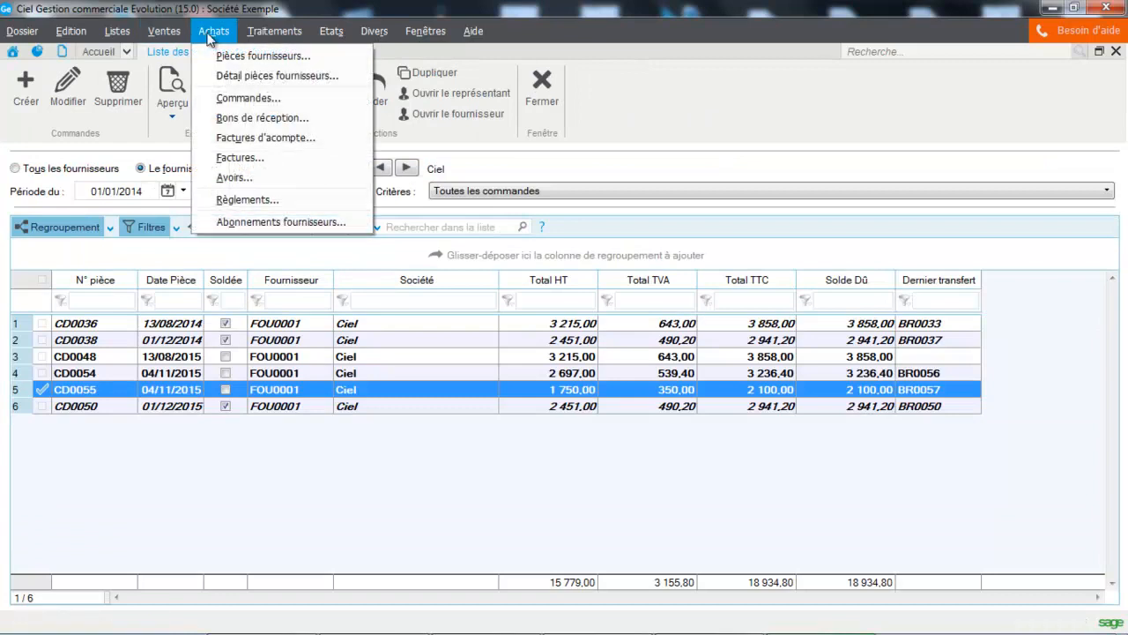
click(245, 118)
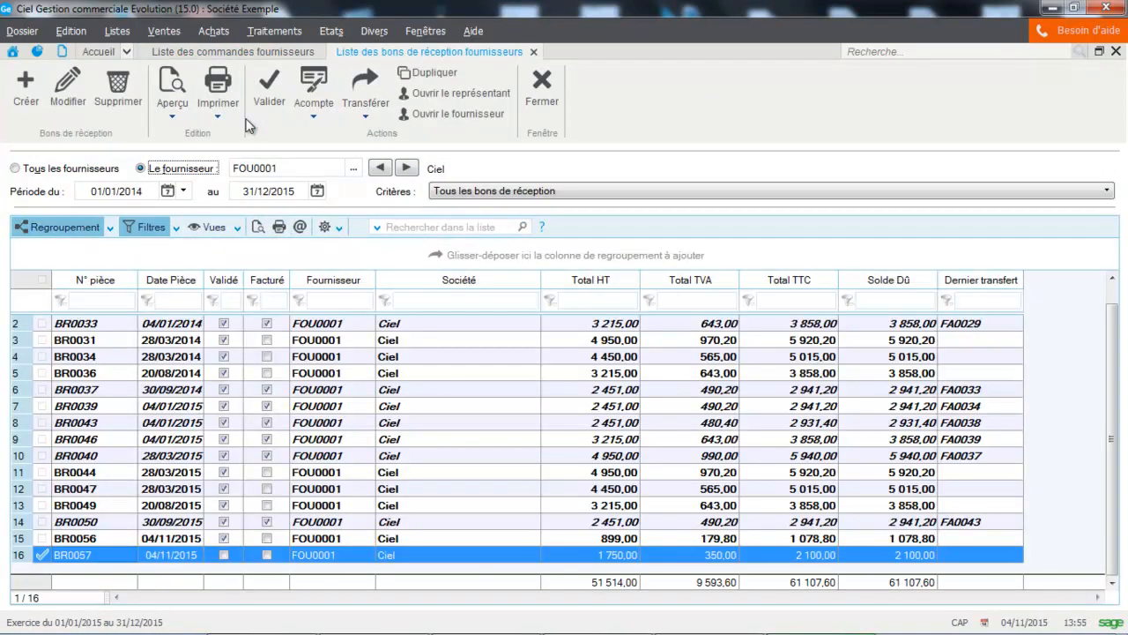
double_click(304, 553)
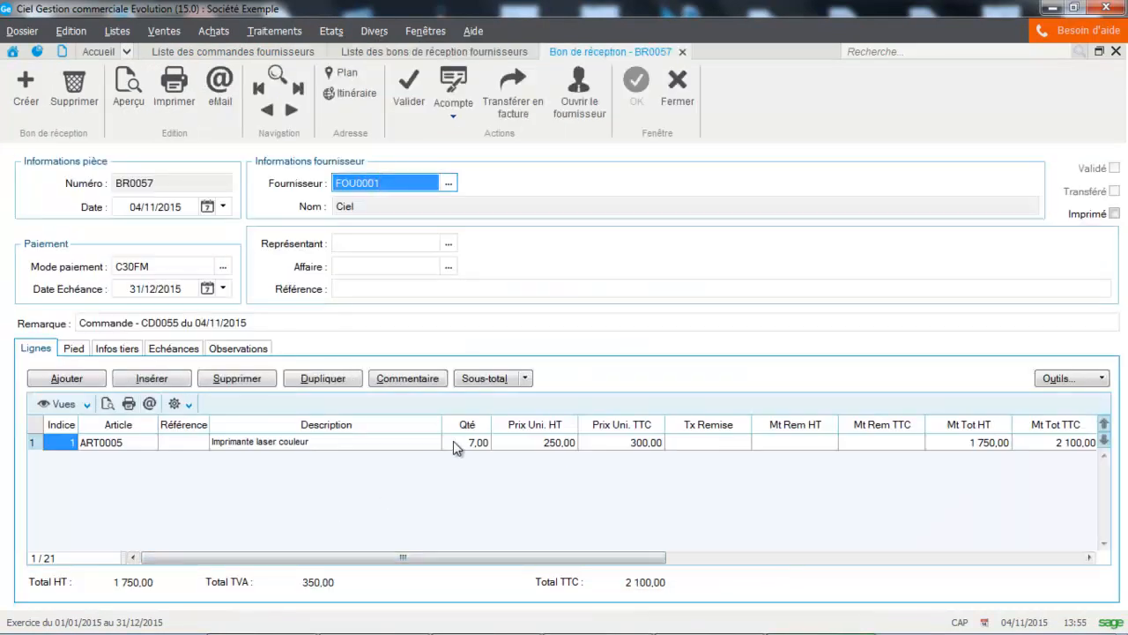
click(454, 440)
click(455, 440)
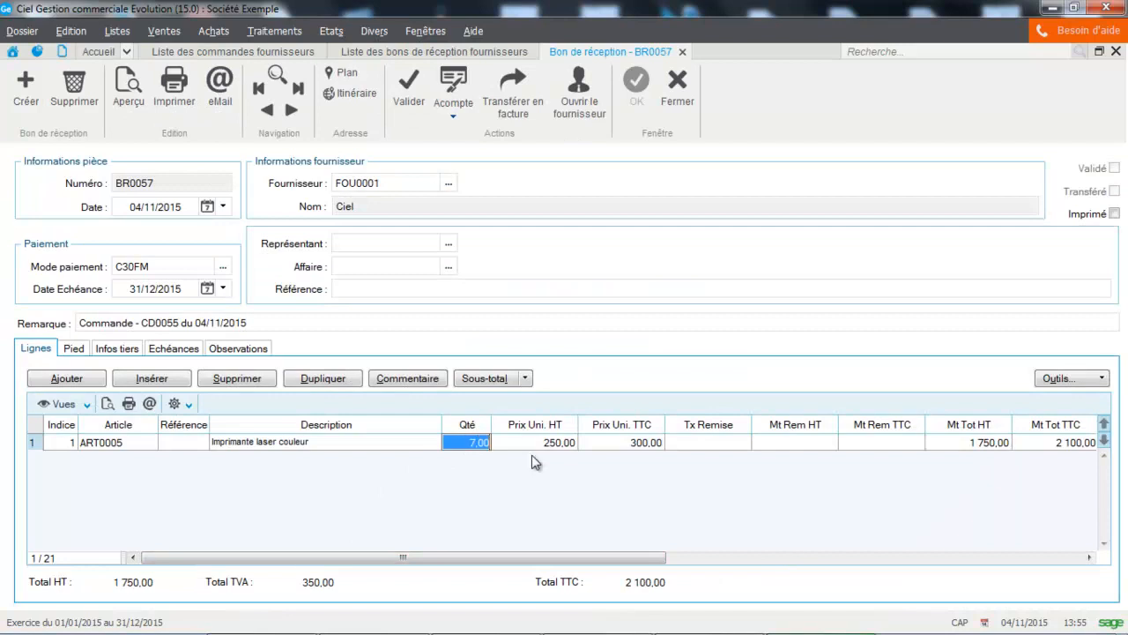
text(5)
key(Return)
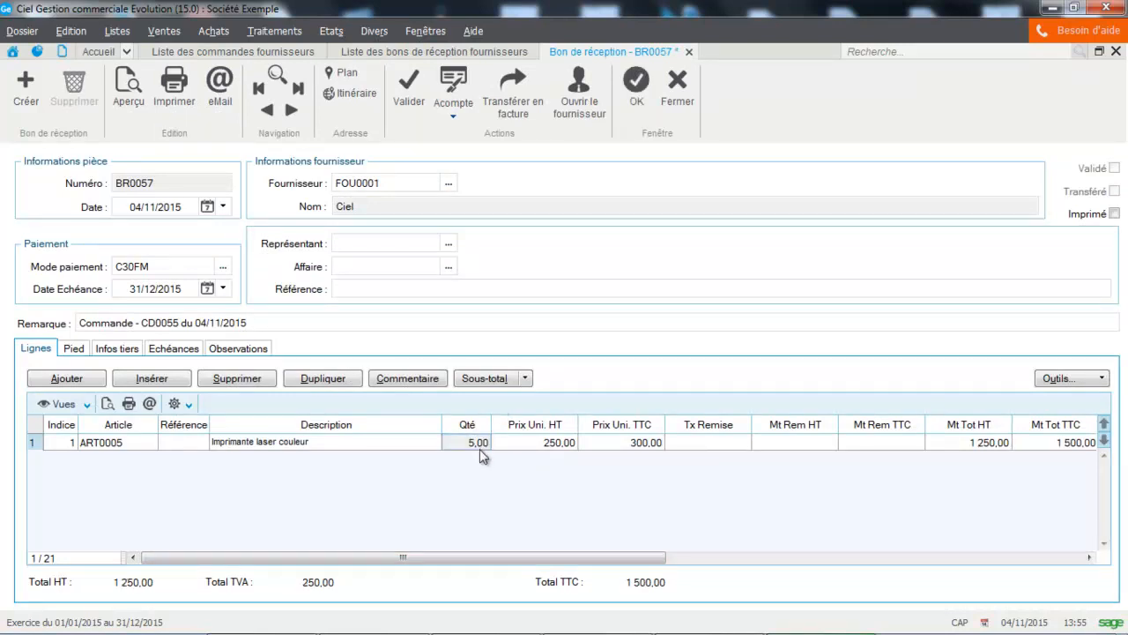
- Validate the Ciel goods receipt, saving its changes and confirming the validation, and close it
click(416, 93)
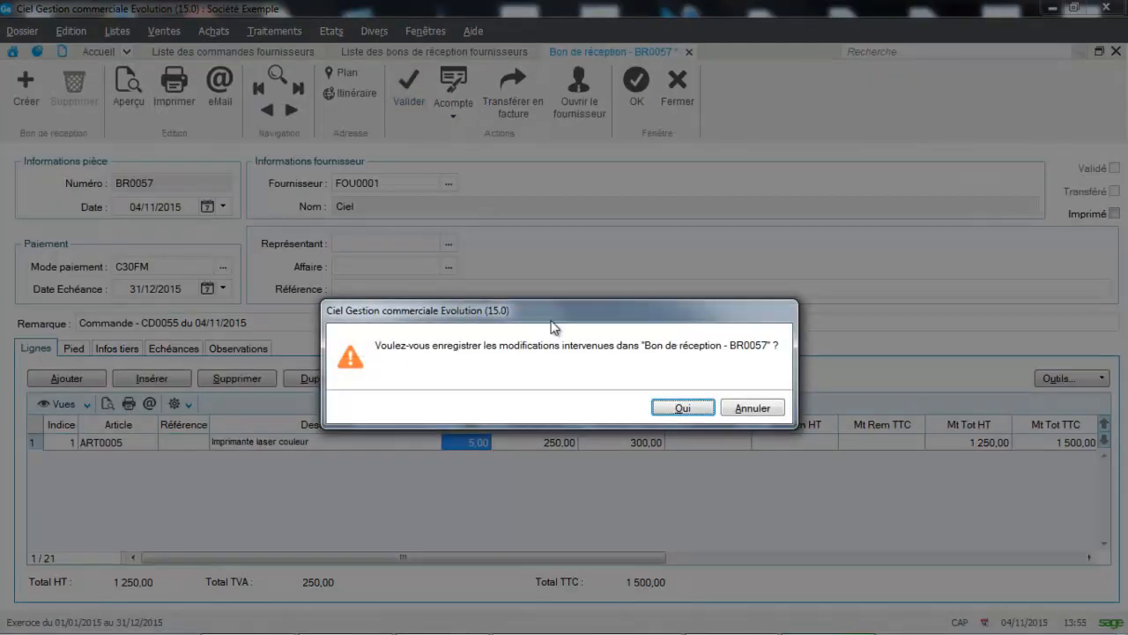
click(696, 410)
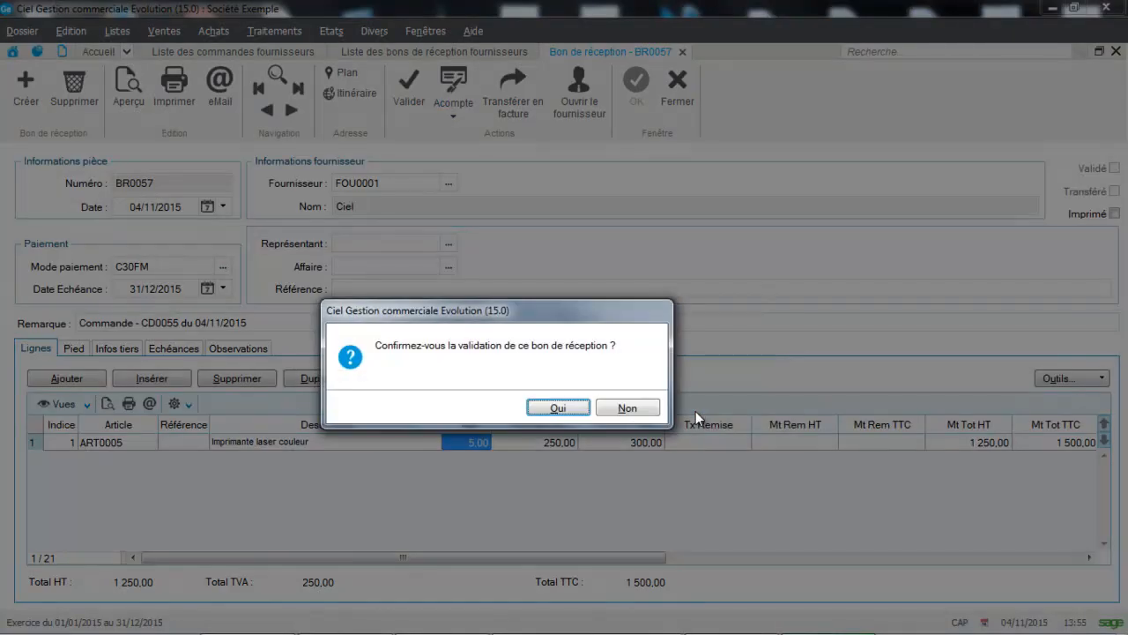
click(567, 409)
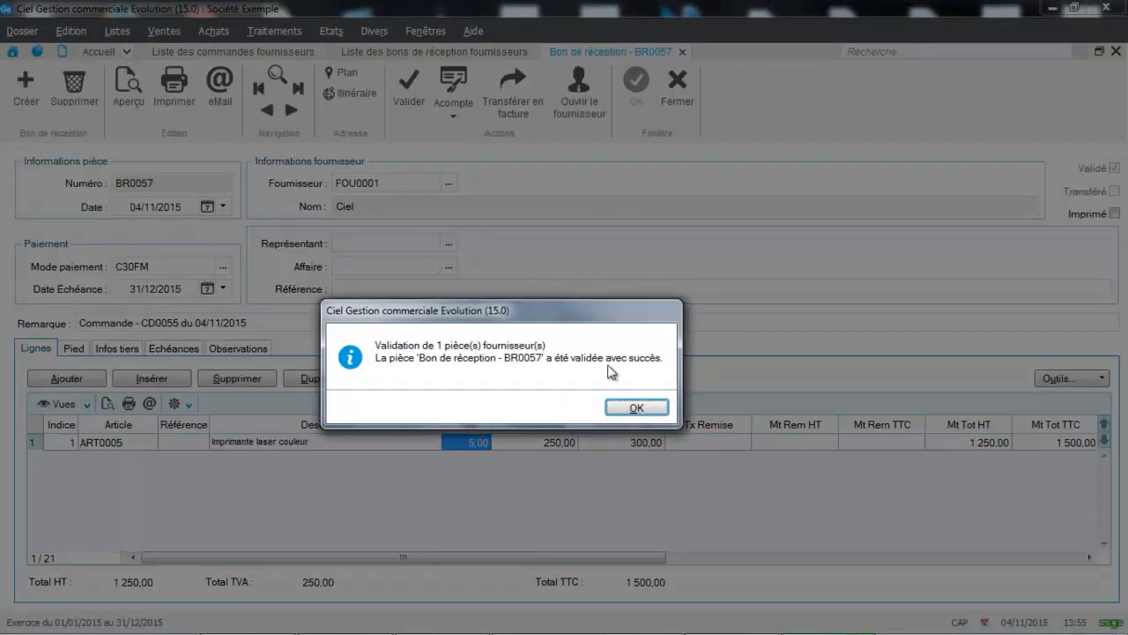
click(637, 408)
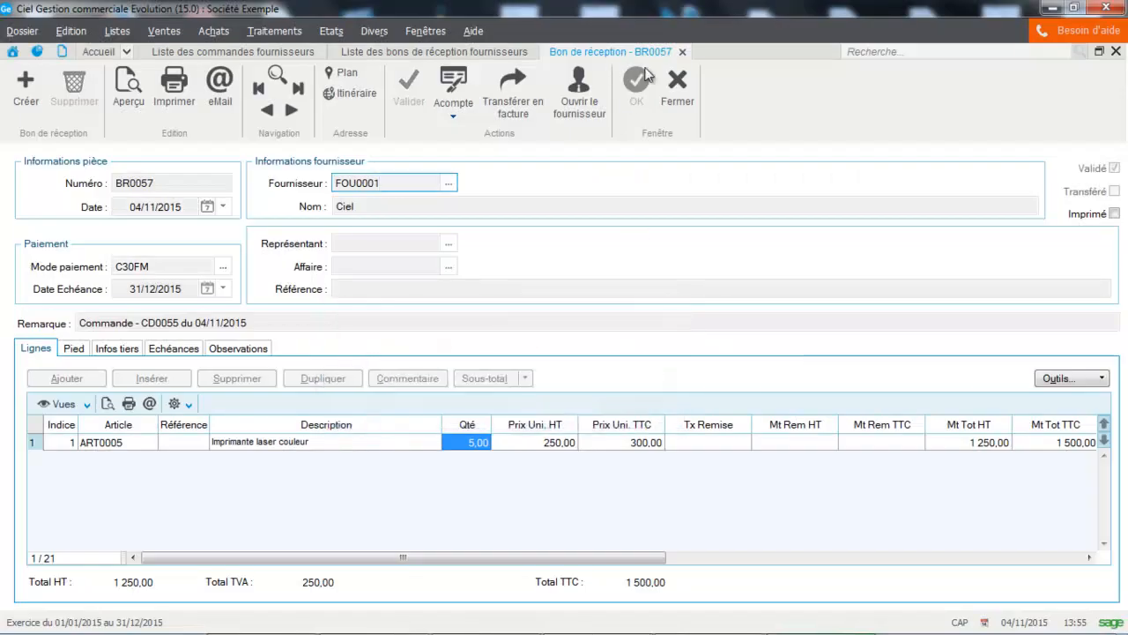
click(677, 85)
- Preview the Commandes non livrées fournisseurs report for 04/11/2015 sorted by supplier, check the remaining quantities, and close it and both supplier lists
click(331, 31)
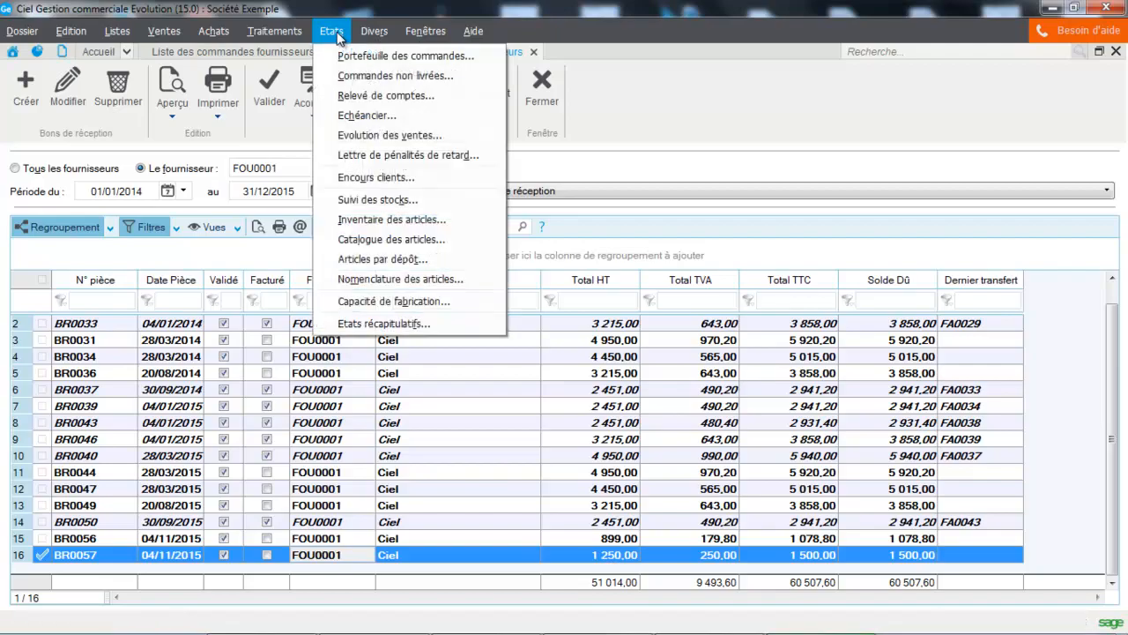
click(343, 72)
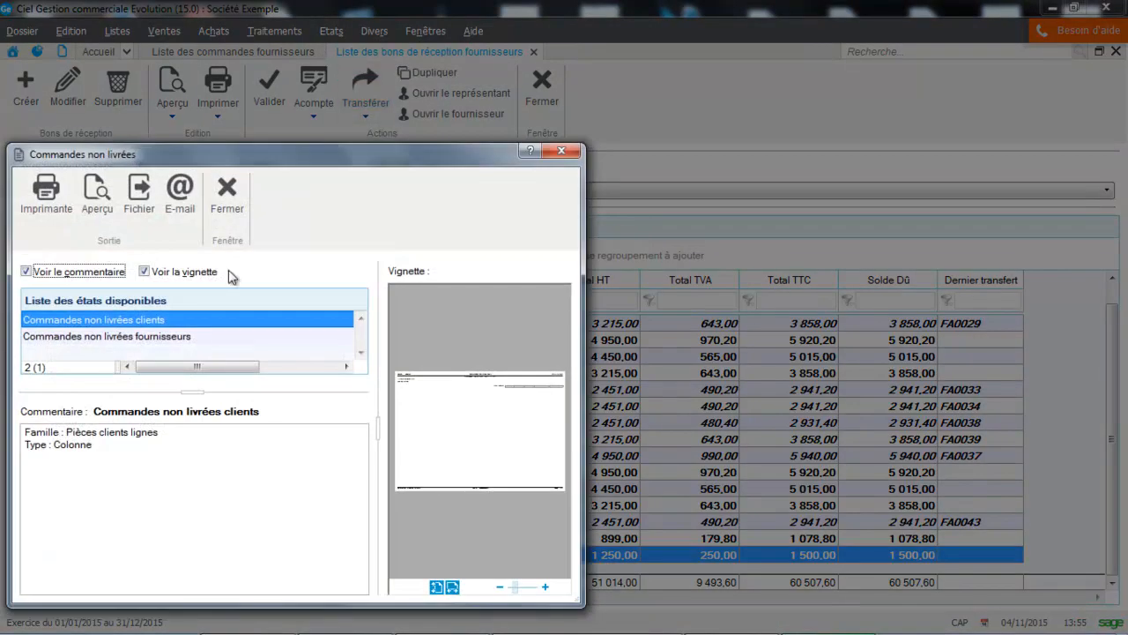
click(176, 339)
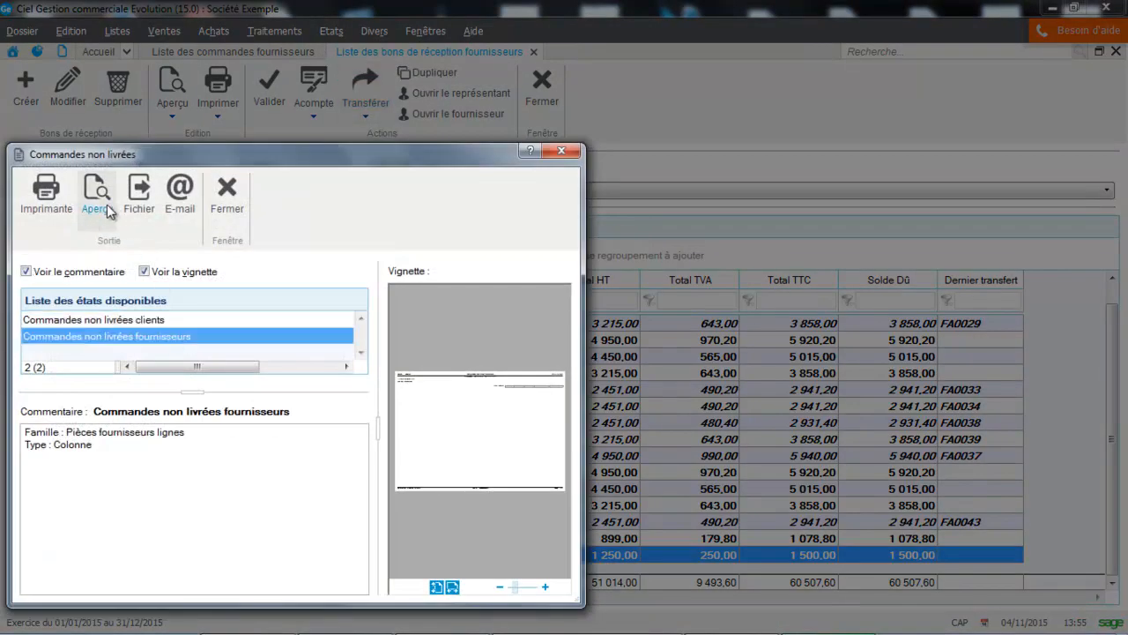
click(109, 210)
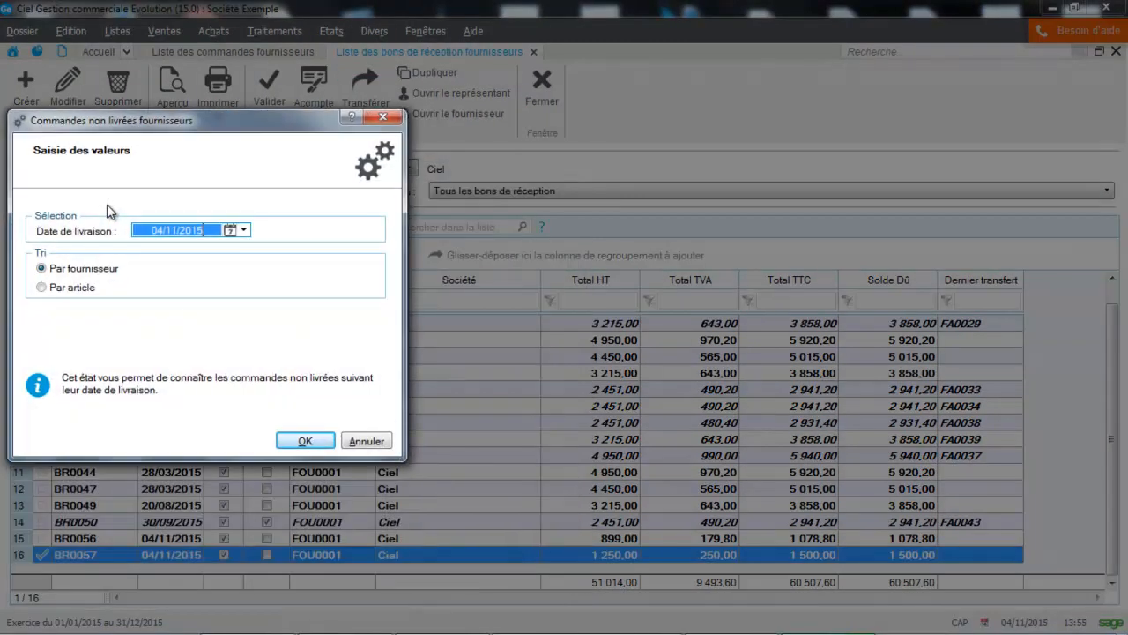
click(297, 438)
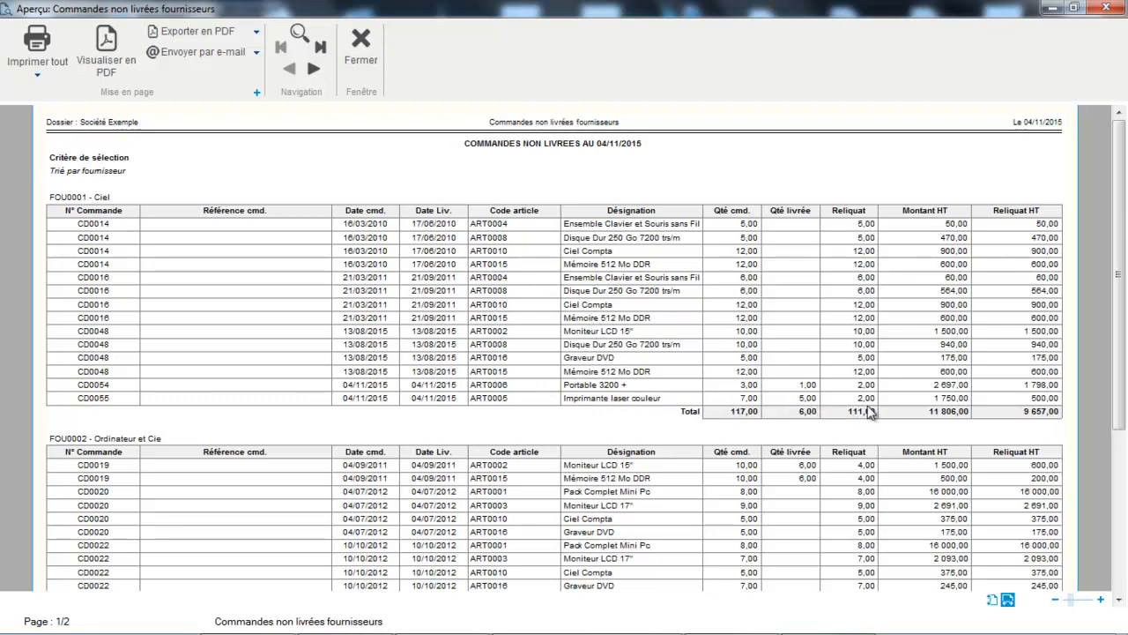
click(367, 54)
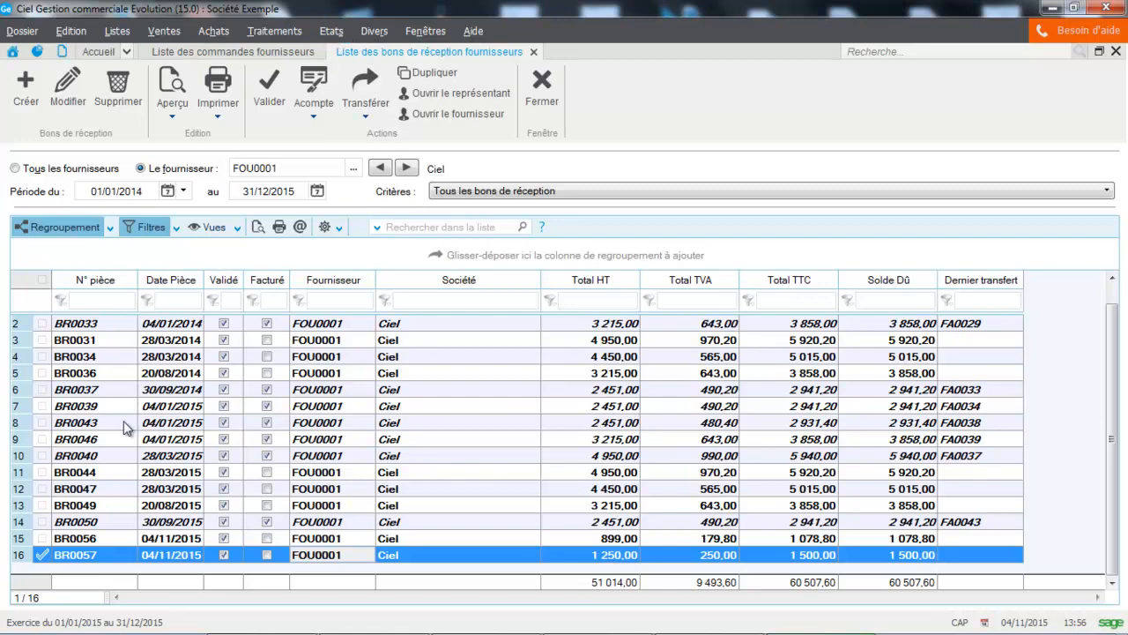
click(548, 93)
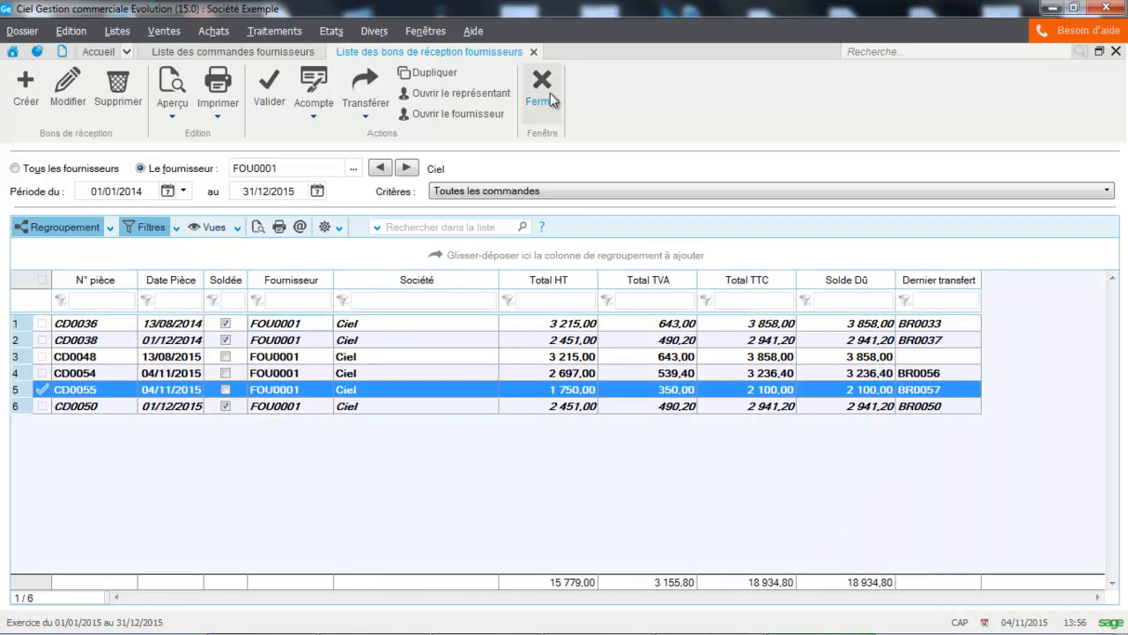
click(550, 93)
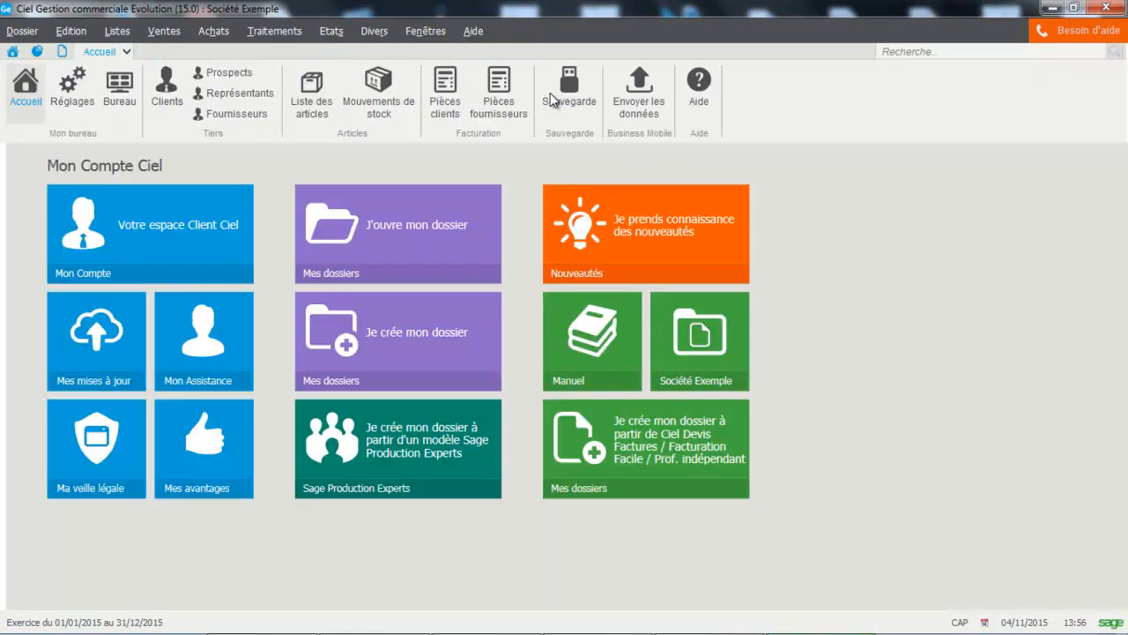
- Open the customer orders list and add the Mt Reliquat HT field to its visible columns
click(164, 31)
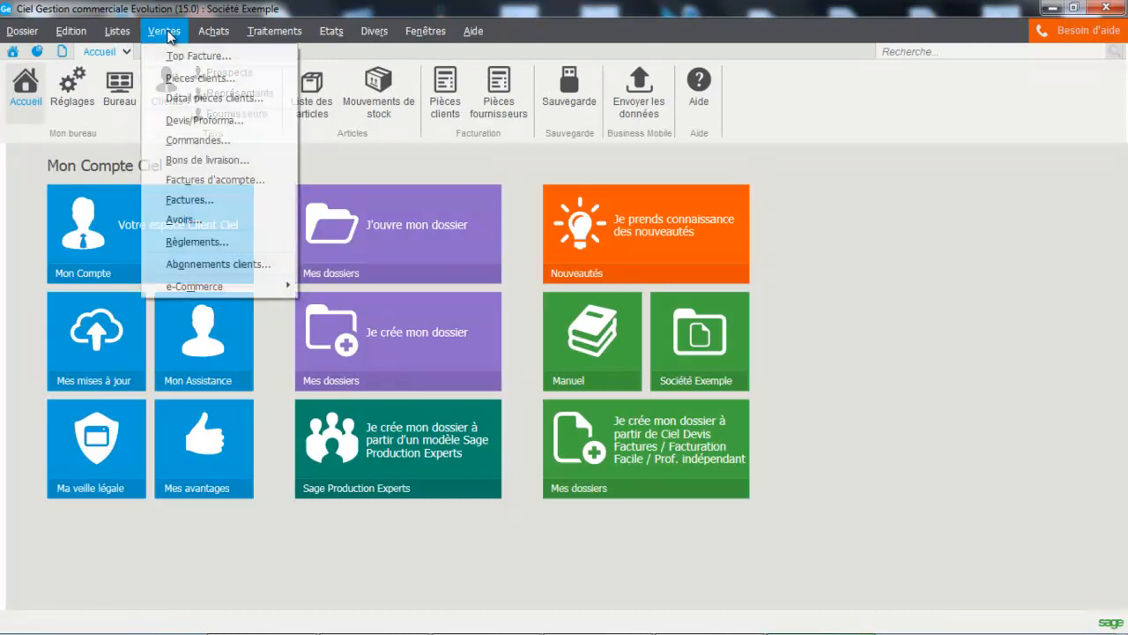
click(170, 142)
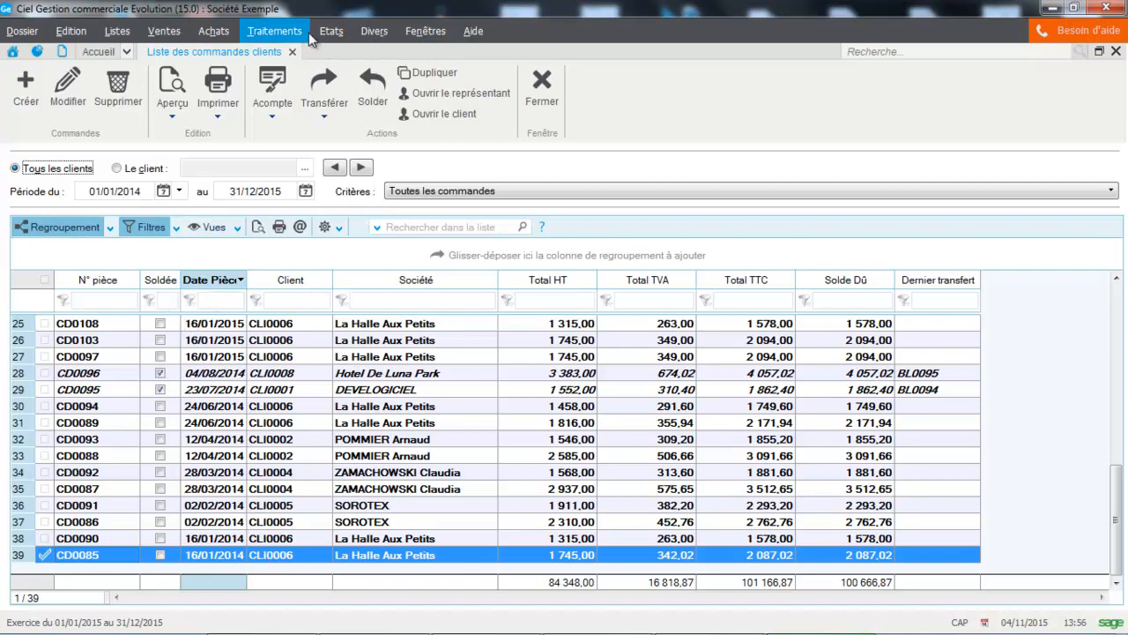
right_click(213, 394)
click(264, 370)
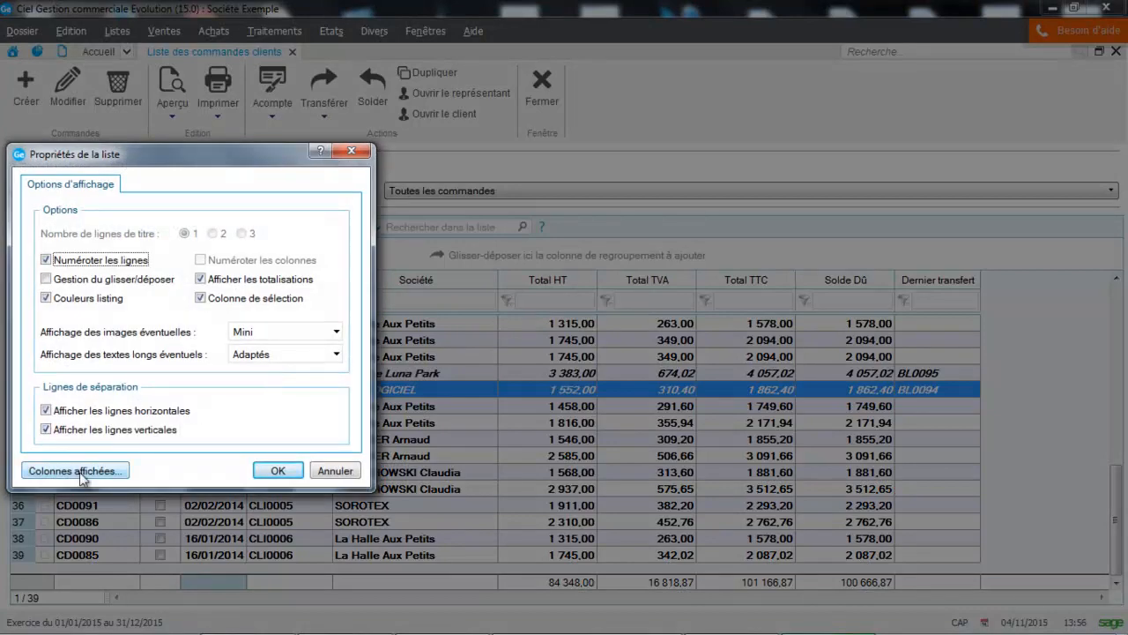
click(82, 471)
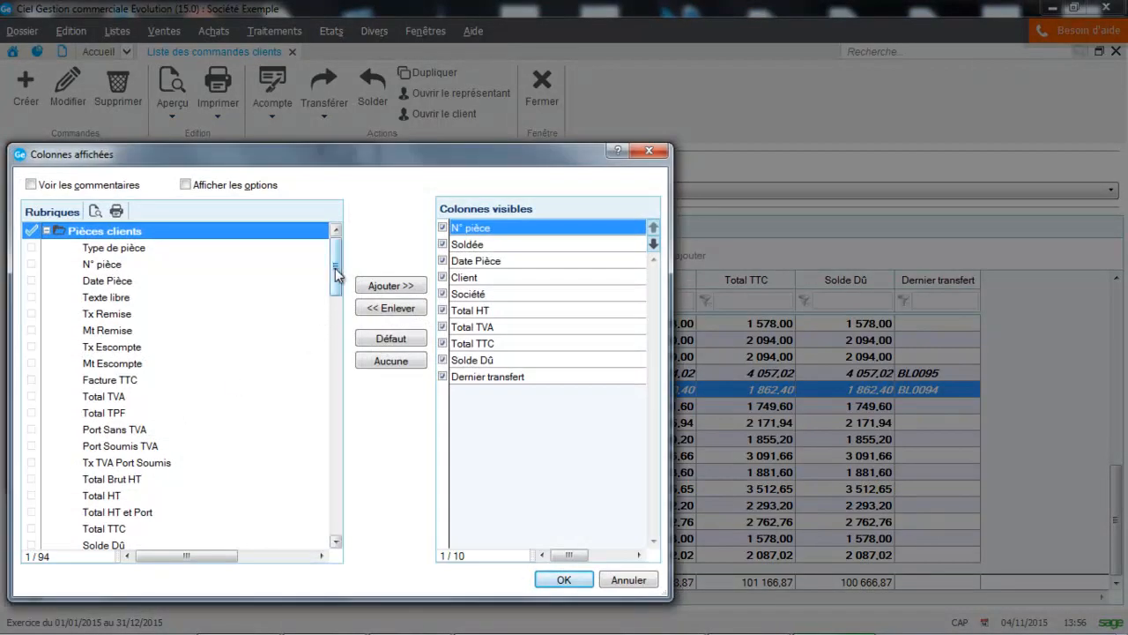
drag(335, 275, 341, 376)
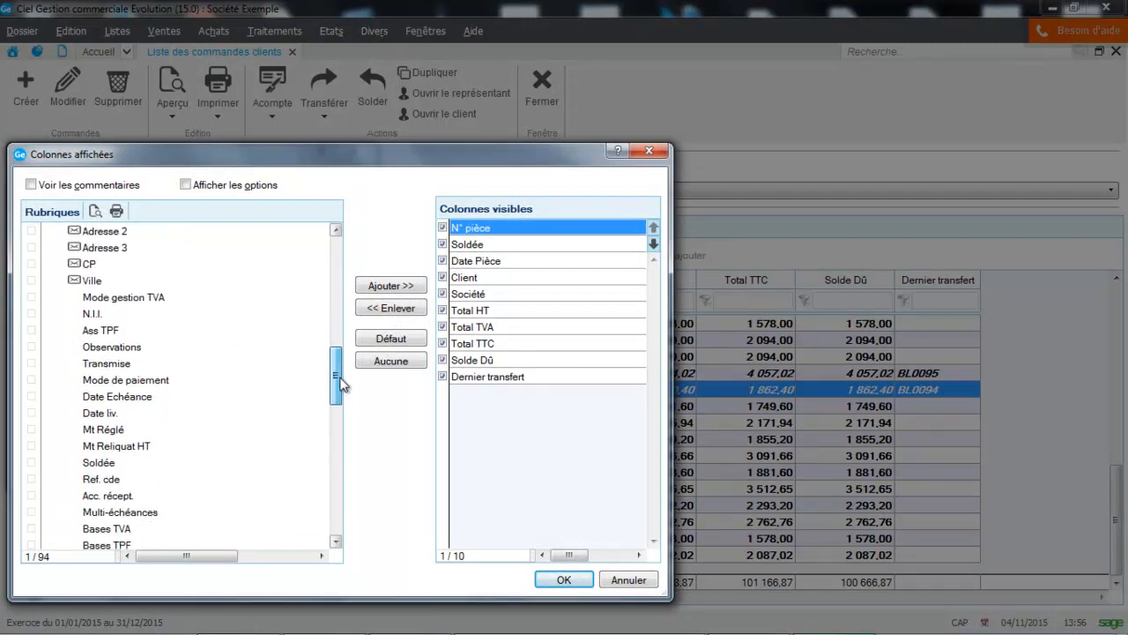
click(115, 446)
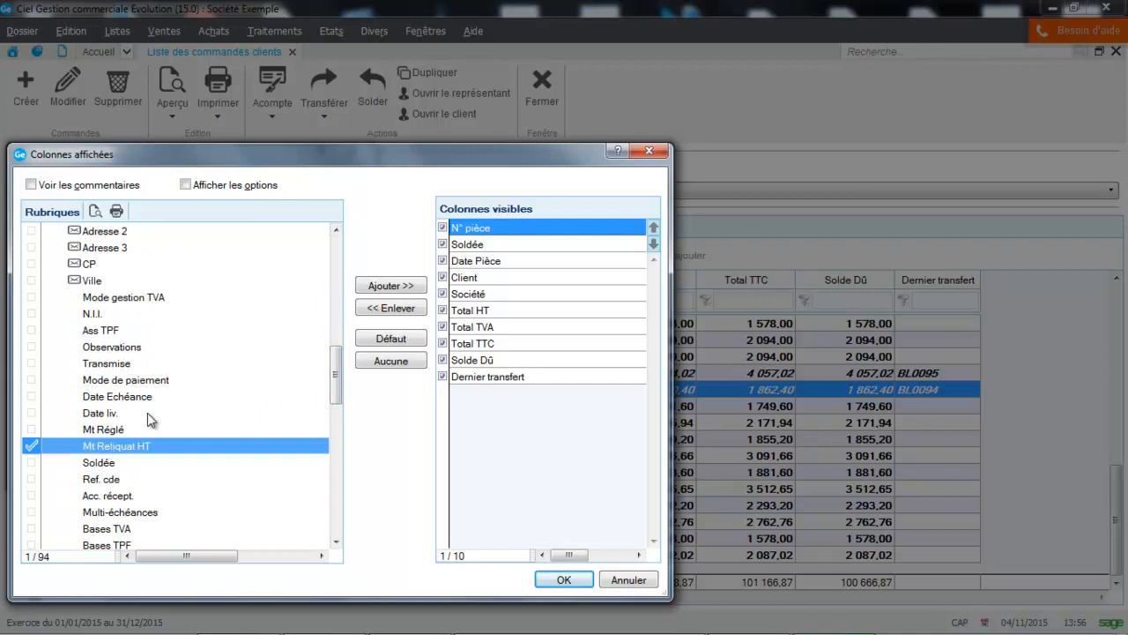
click(385, 285)
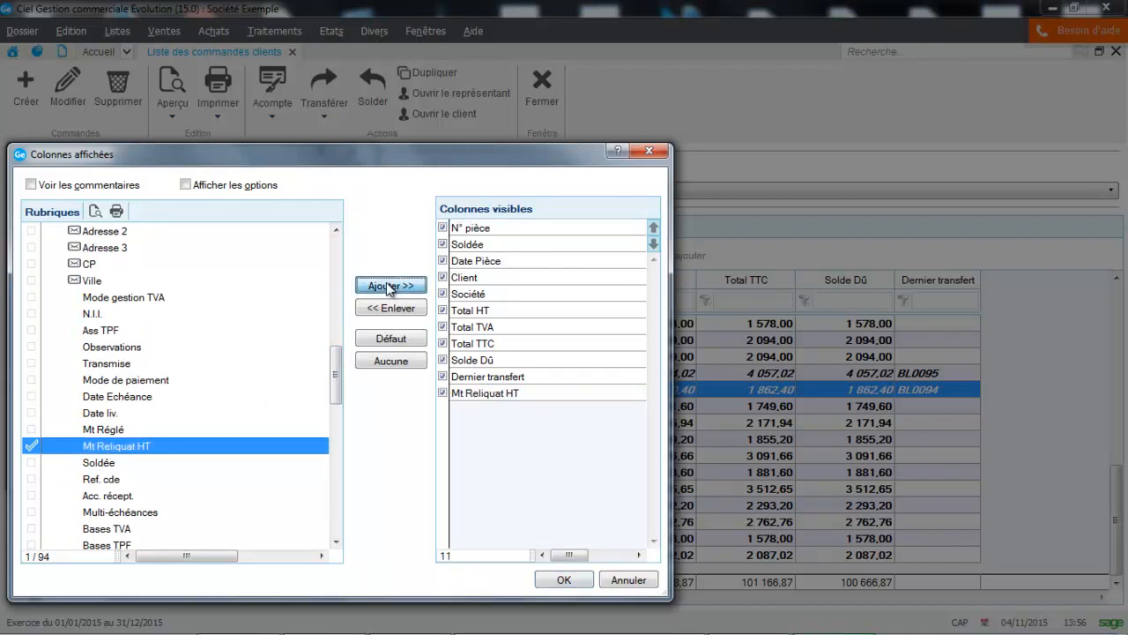
- Move the Mt Reliquat HT column up to directly after N° pièce and apply the column and list settings
click(572, 395)
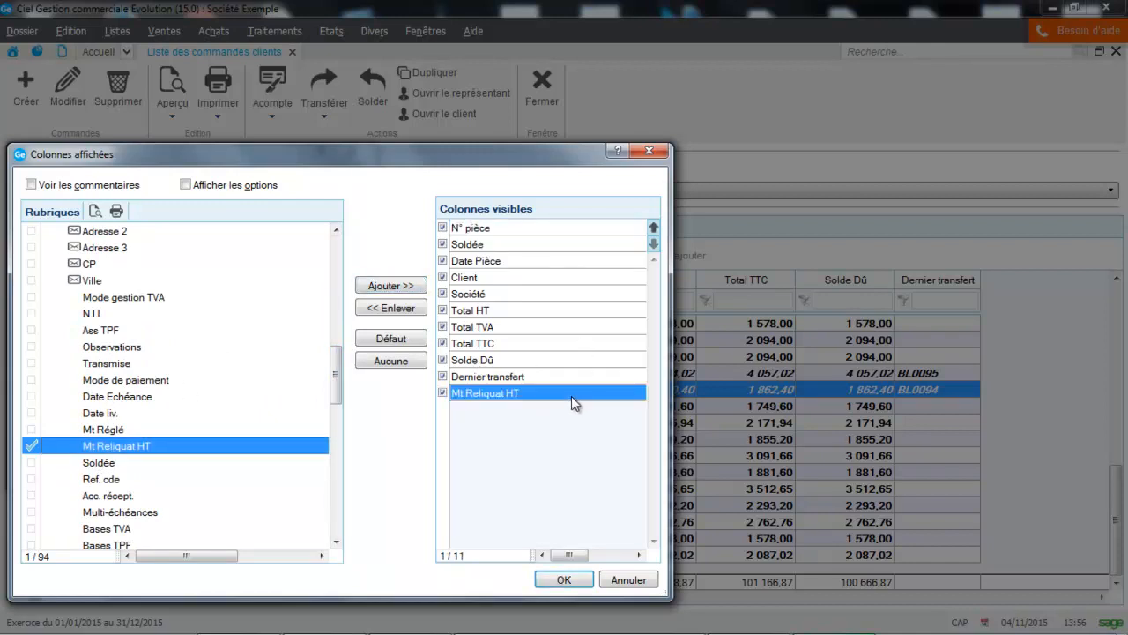
click(653, 228)
click(653, 228)
click(653, 228)
click(654, 227)
click(654, 228)
click(653, 227)
click(653, 227)
click(653, 227)
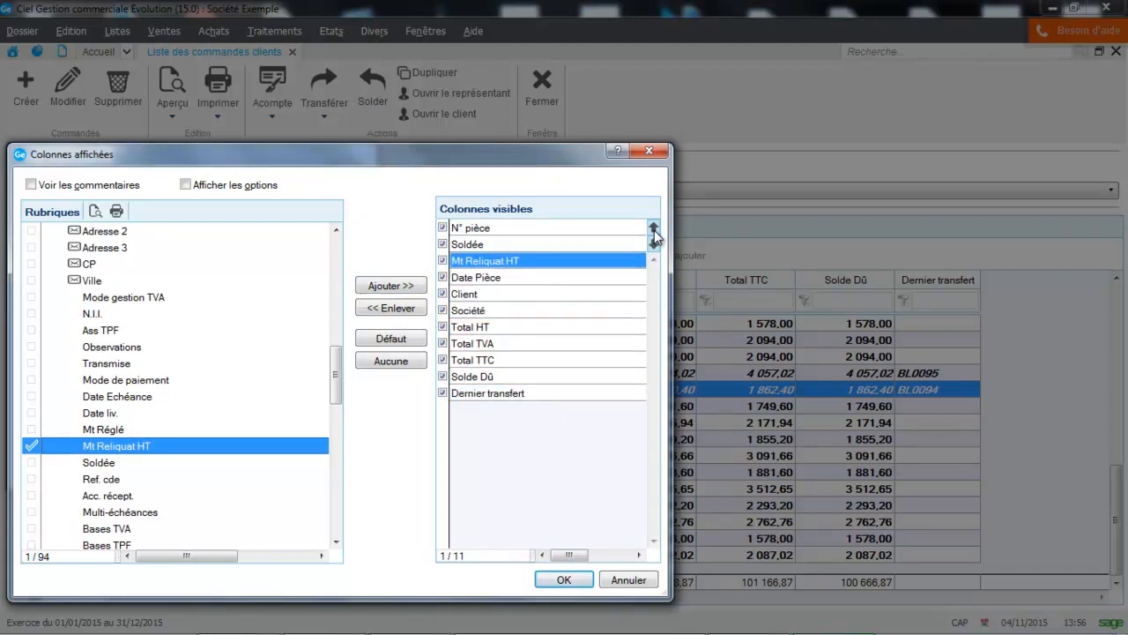
click(653, 228)
click(564, 579)
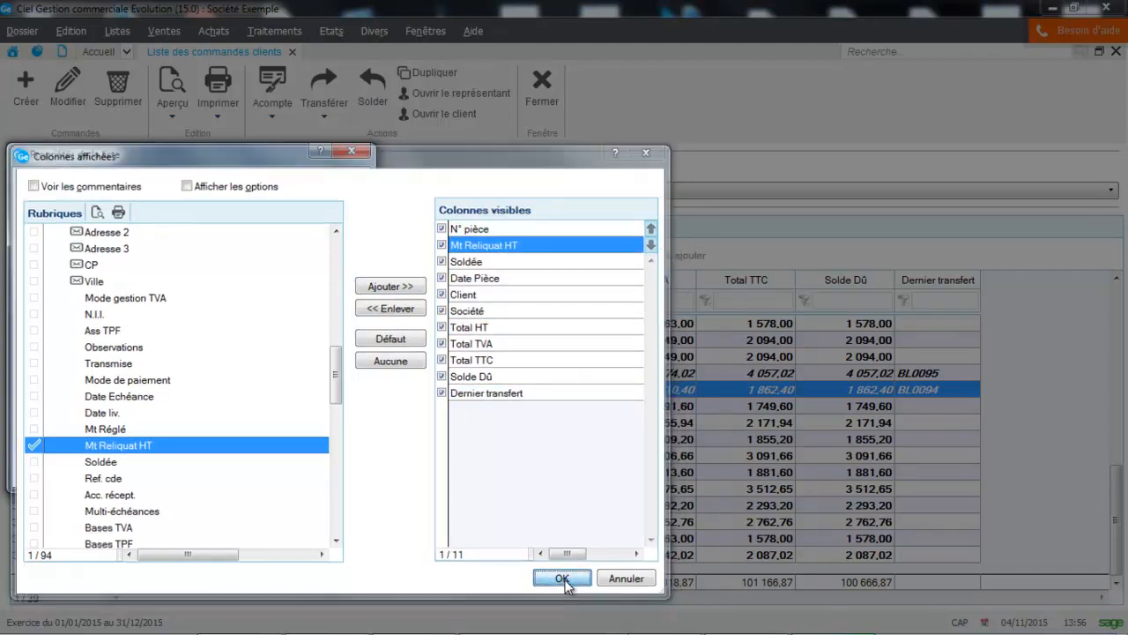
click(277, 471)
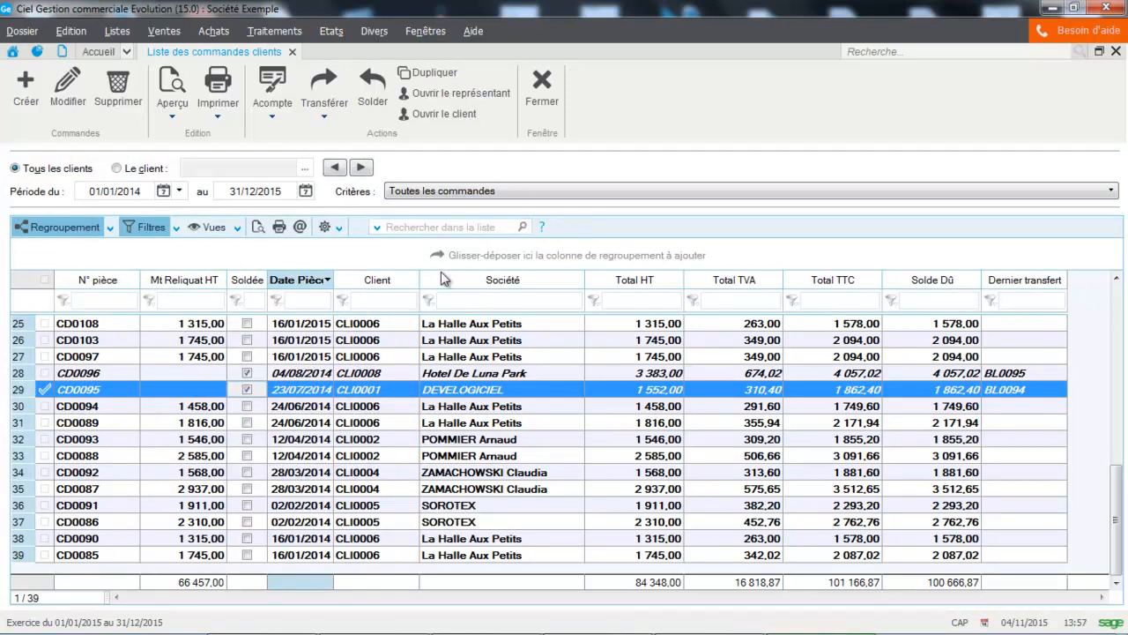
- Filter the customer orders list by company with DEV
click(324, 304)
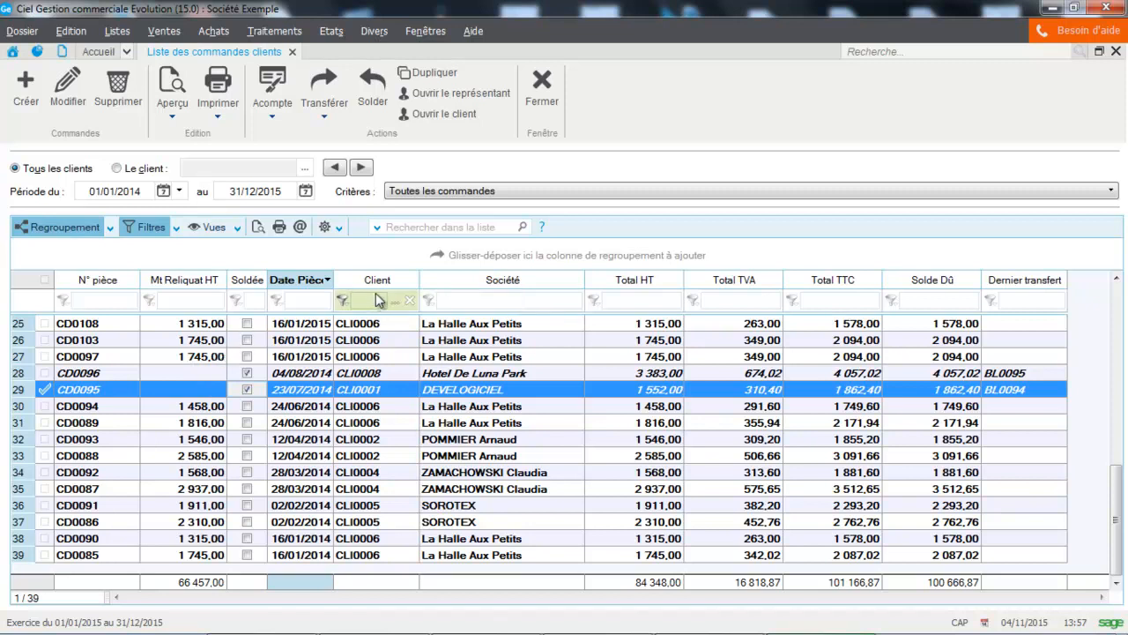
click(481, 299)
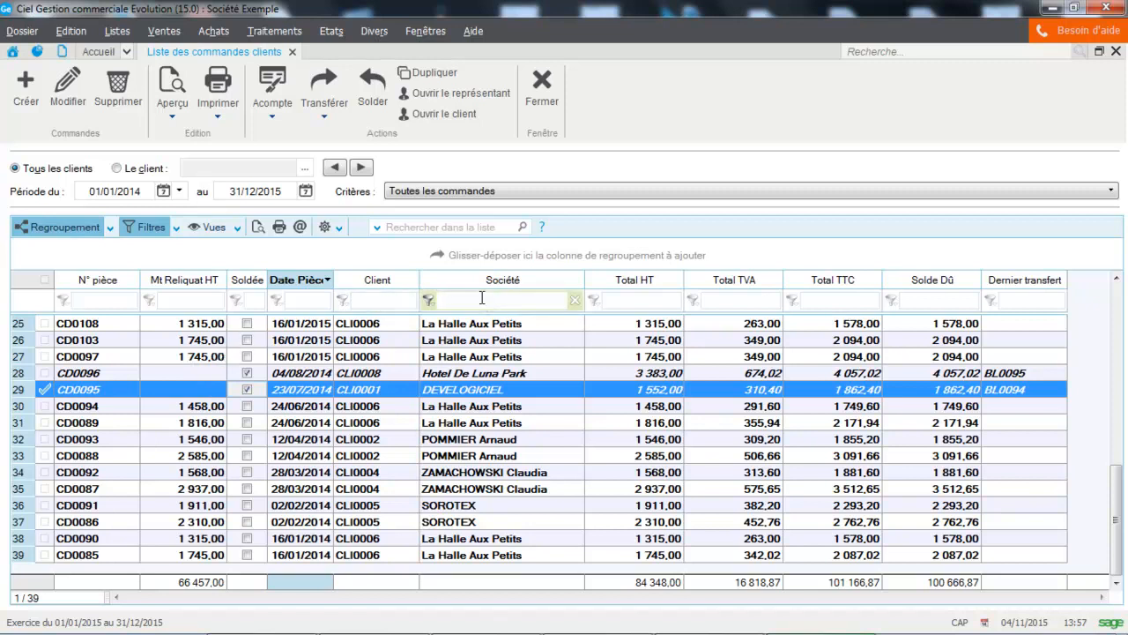
text(DEV)
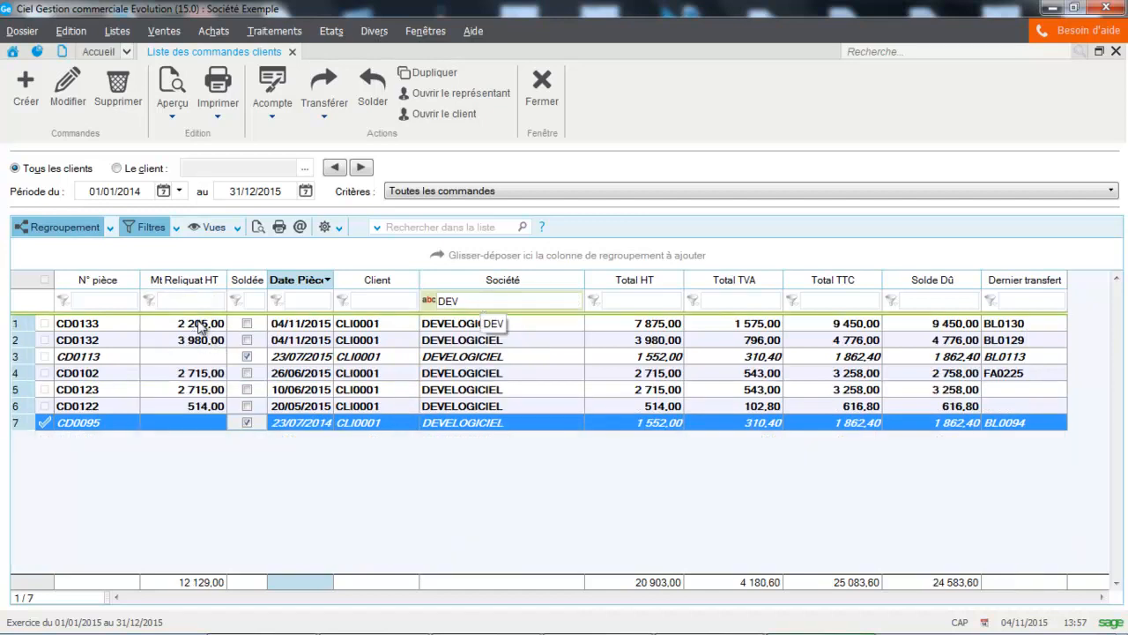
- Open the latest DEVELOGICIEL order, check its printer line and total before tax, and close it
click(200, 326)
double_click(200, 327)
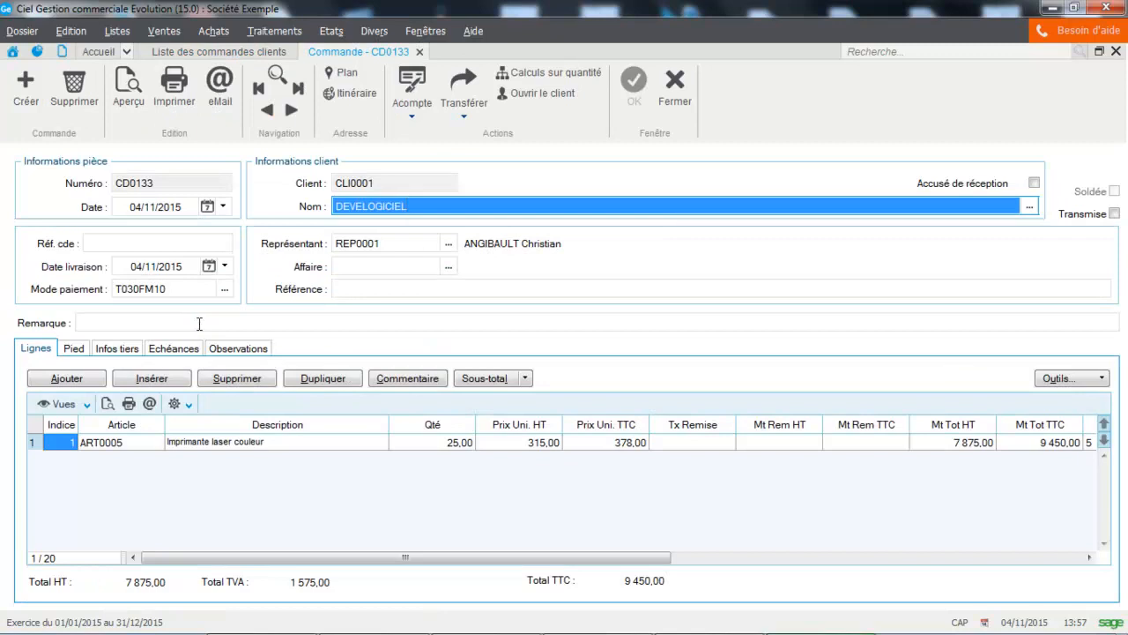
click(669, 94)
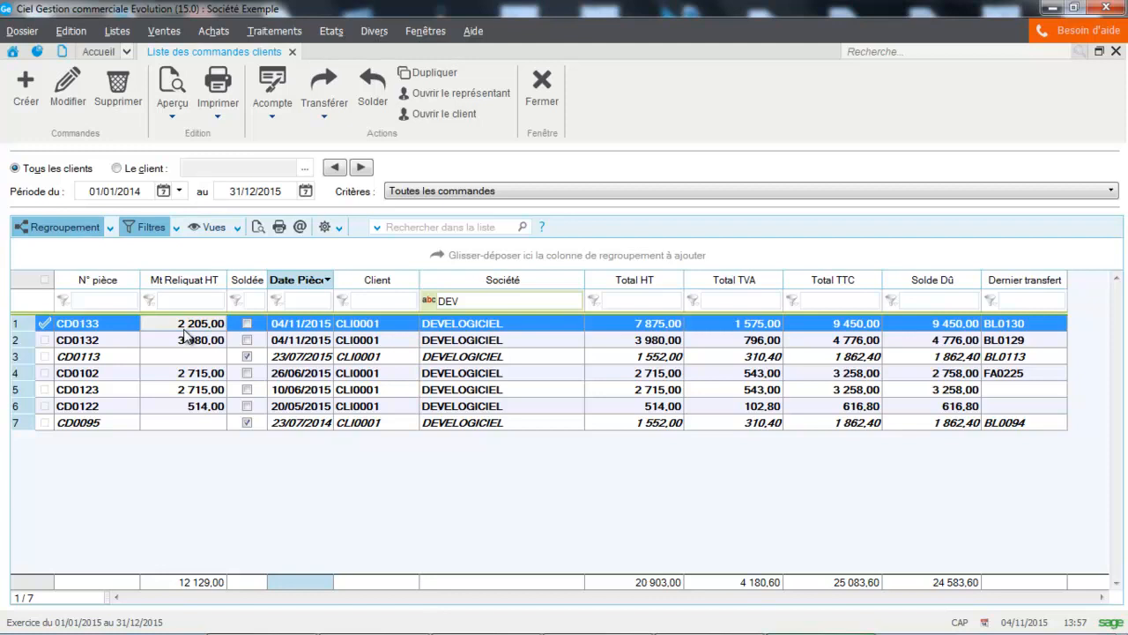
- Mark the partially delivered latest DEVELOGICIEL order as settled (Solder), confirming the operation
click(362, 101)
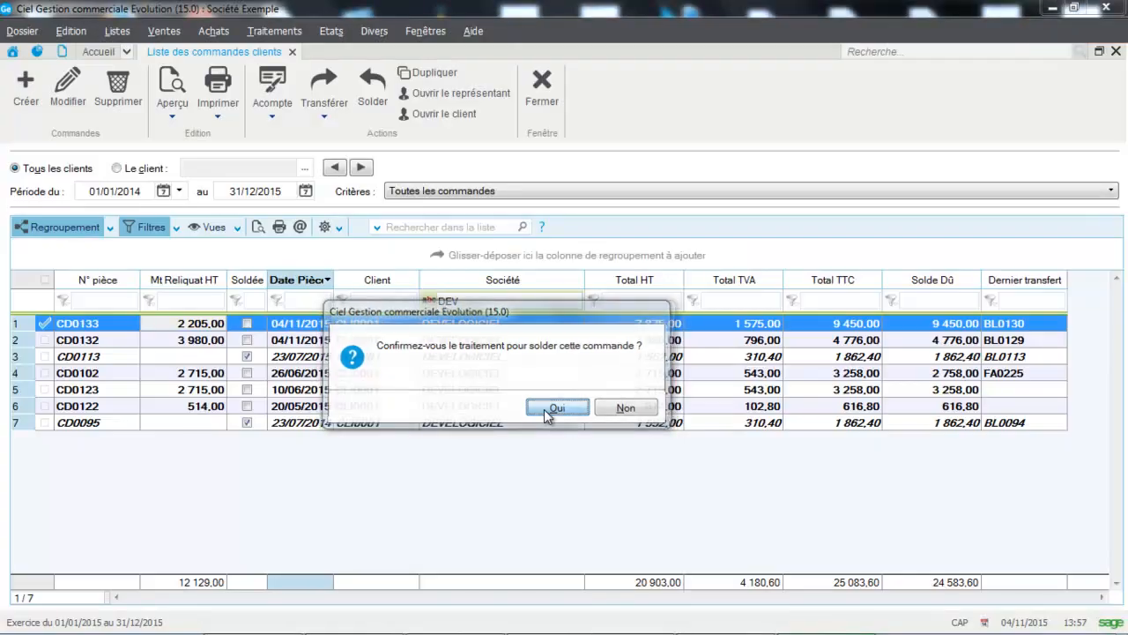
click(547, 409)
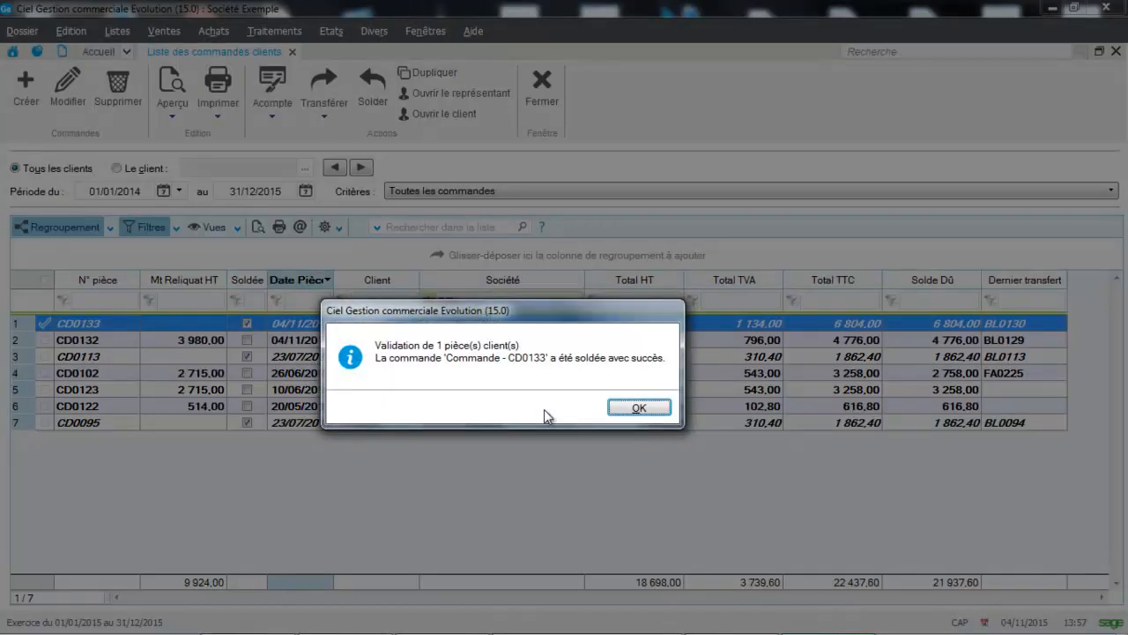
click(646, 407)
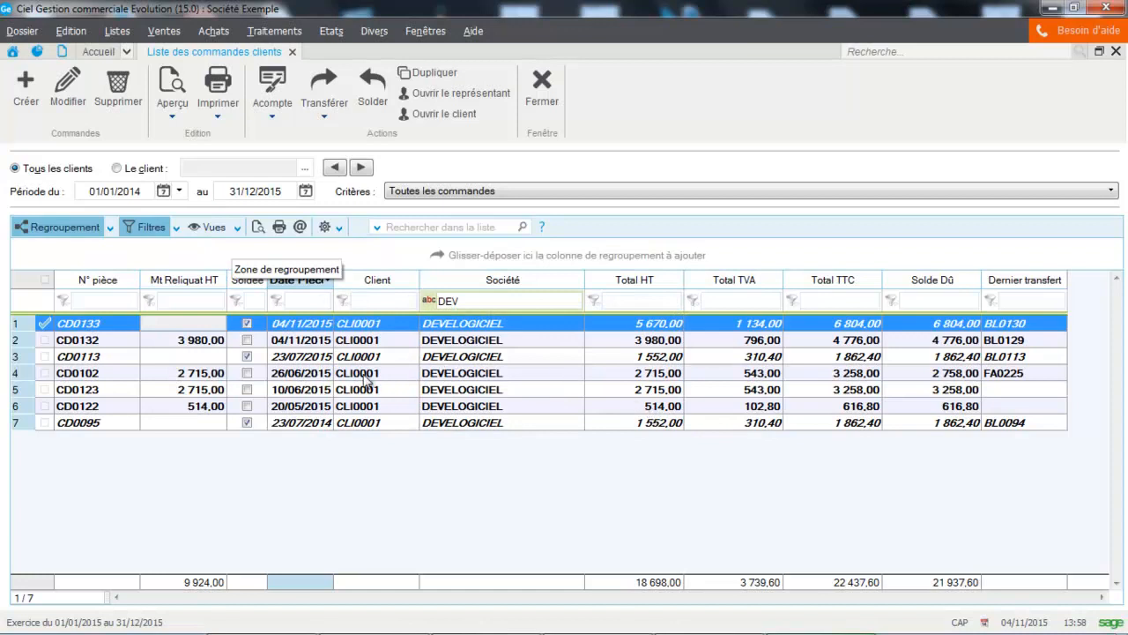